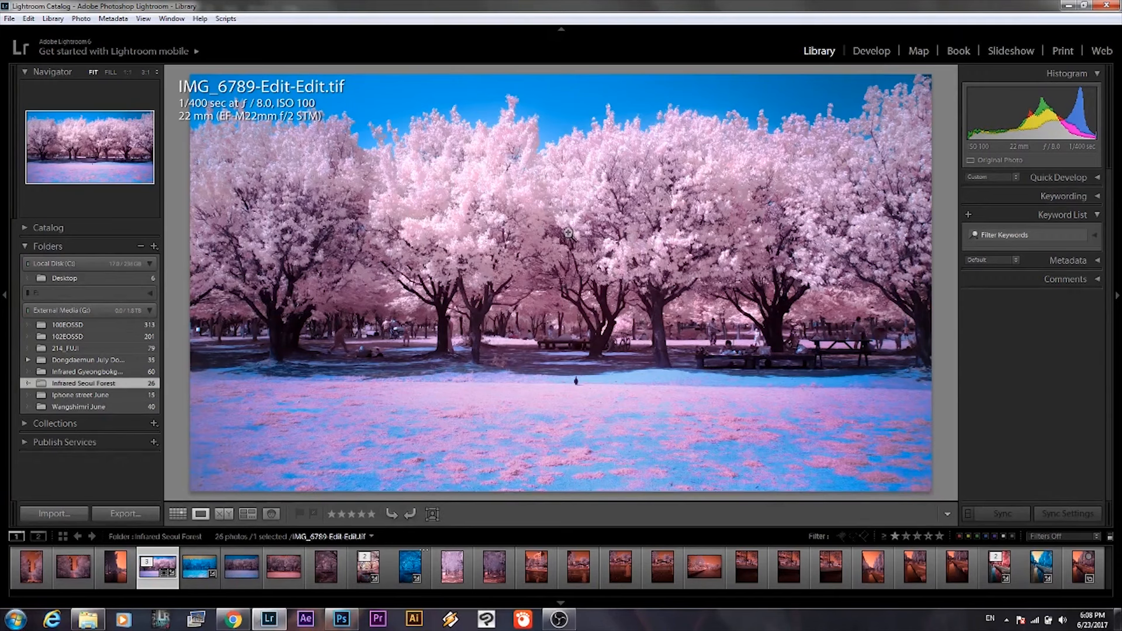
Compare the raw and edited versions of IMG_6792, and open the raw file IMG_6792.CR2 in the Develop module.
left_click(411, 567)
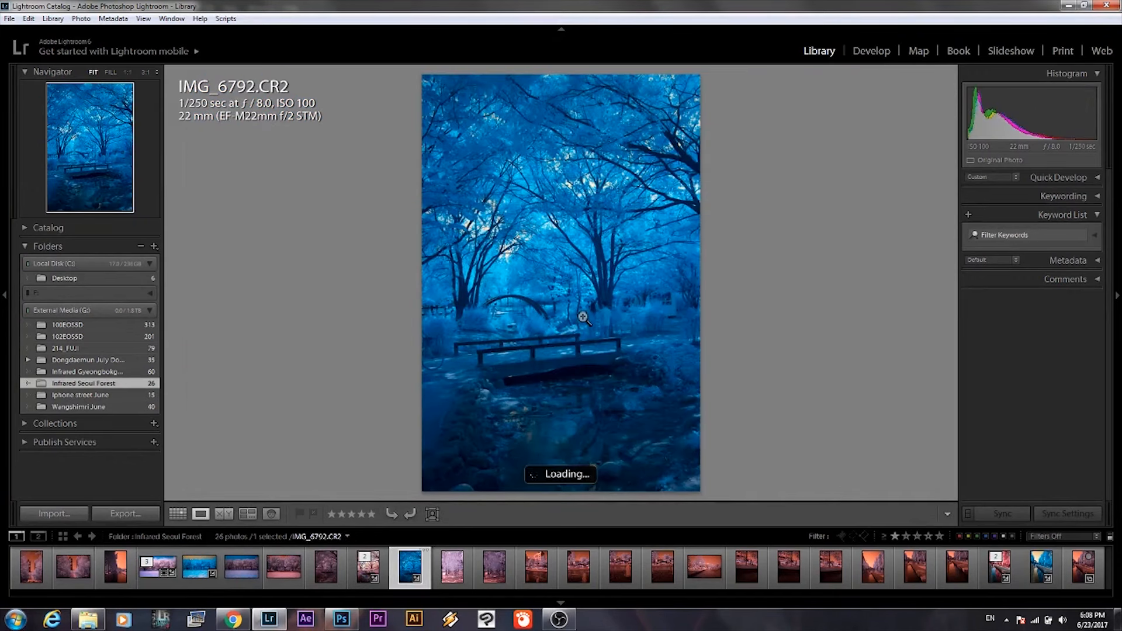
left_click(364, 575)
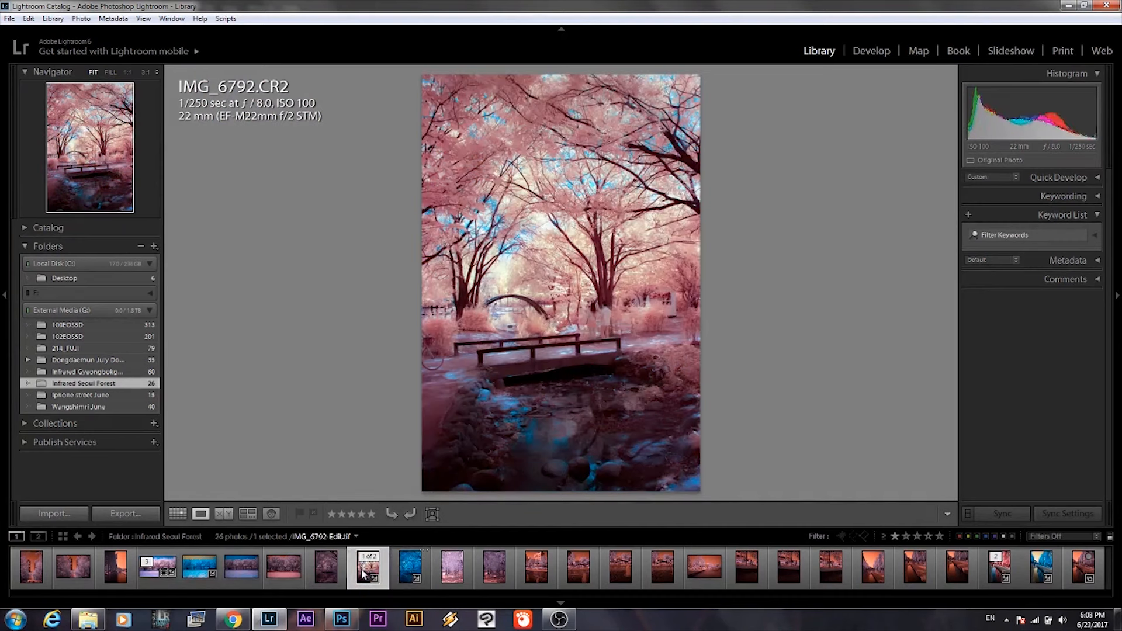
left_click(404, 568)
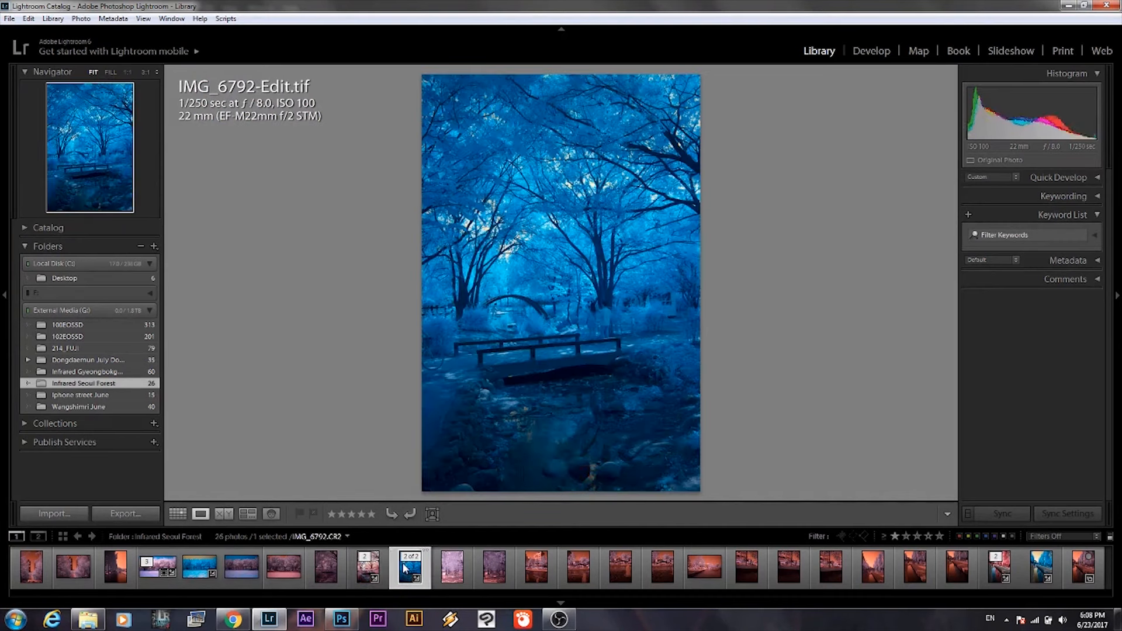
left_click(889, 51)
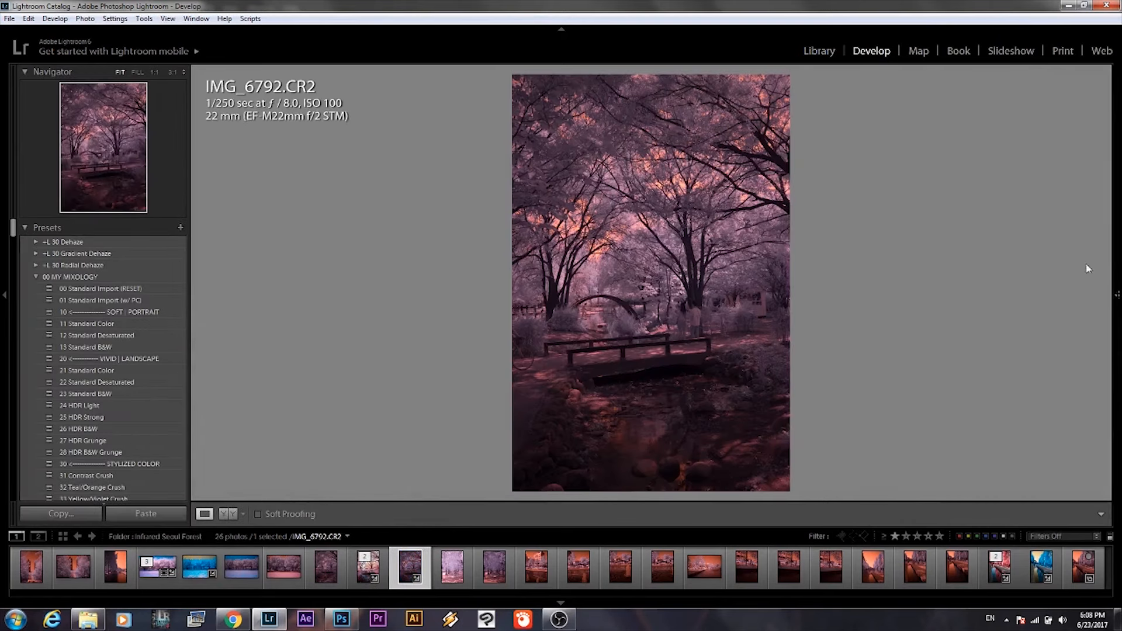
Set the Camera Calibration profile of IMG_6792.CR2 to Canon EOS M2 Infrared.
mouse_move(1117, 297)
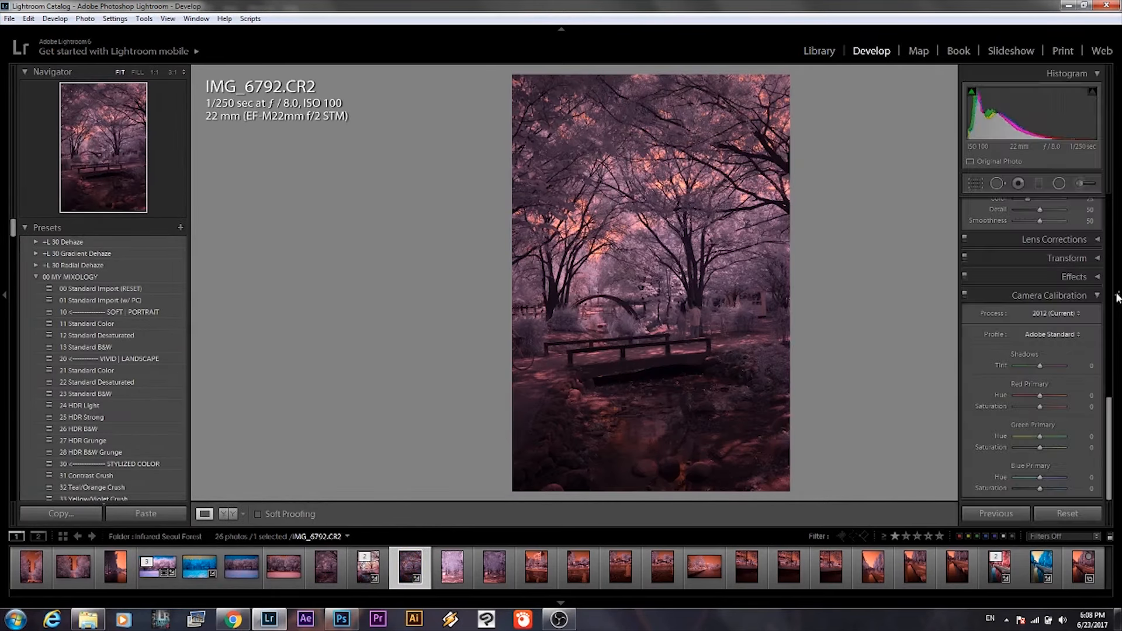
left_click_drag(1109, 403, 1109, 199)
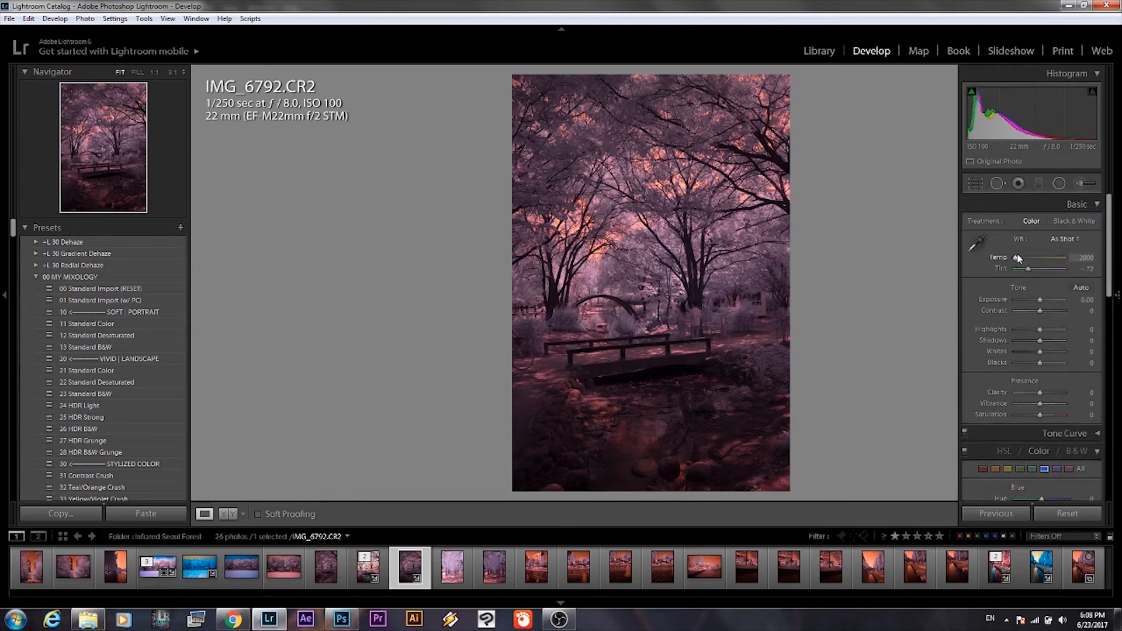
left_click_drag(1112, 246, 1117, 452)
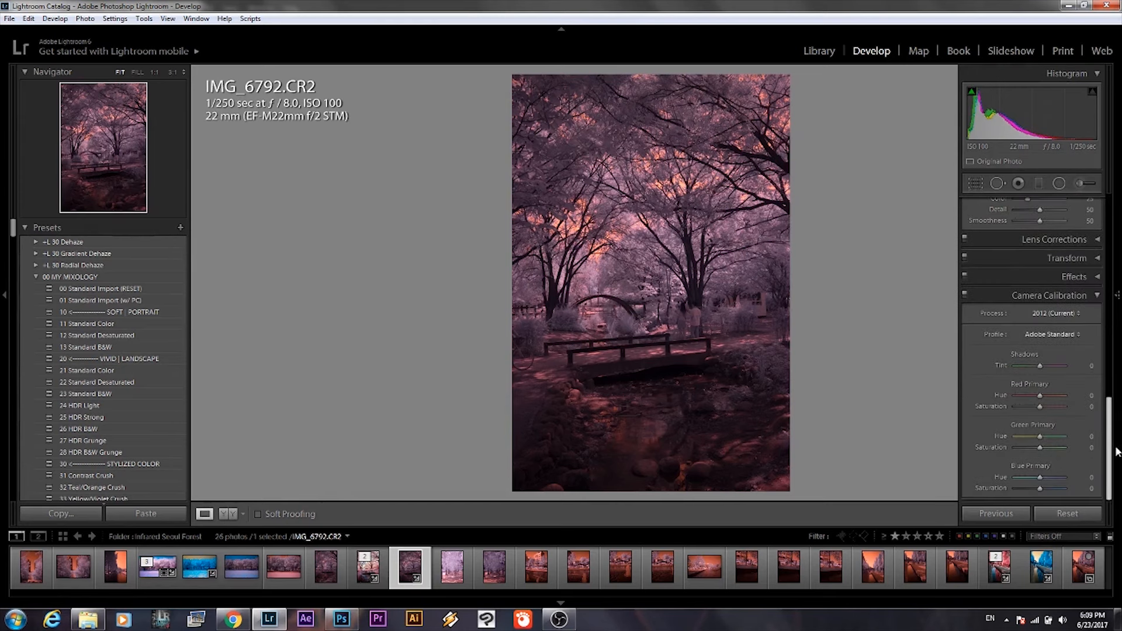
left_click(1072, 336)
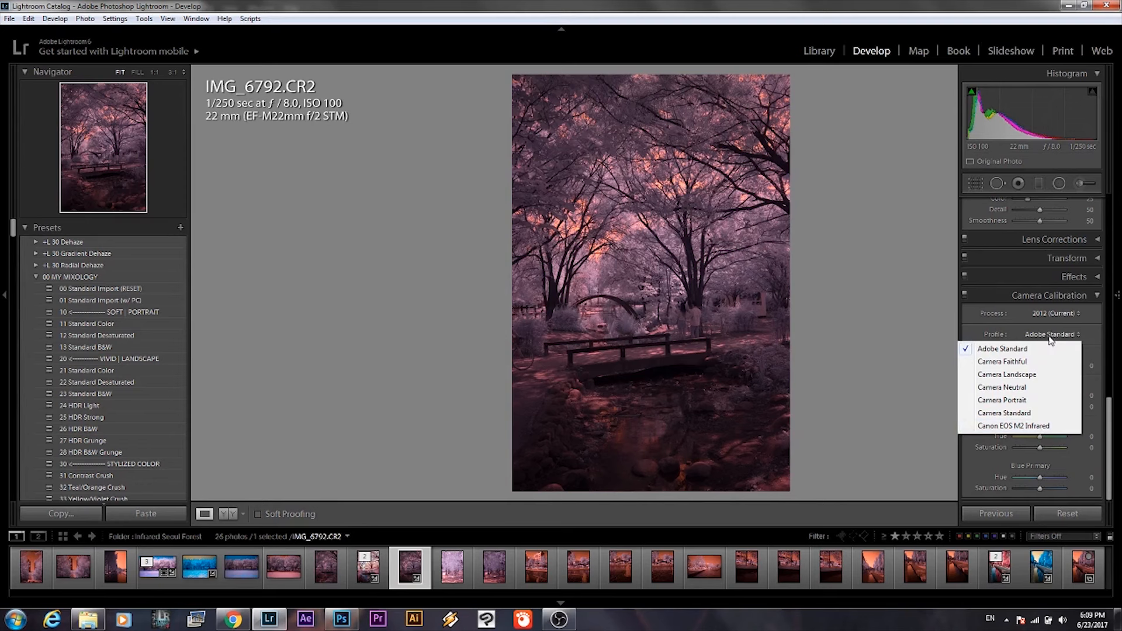
left_click(1008, 427)
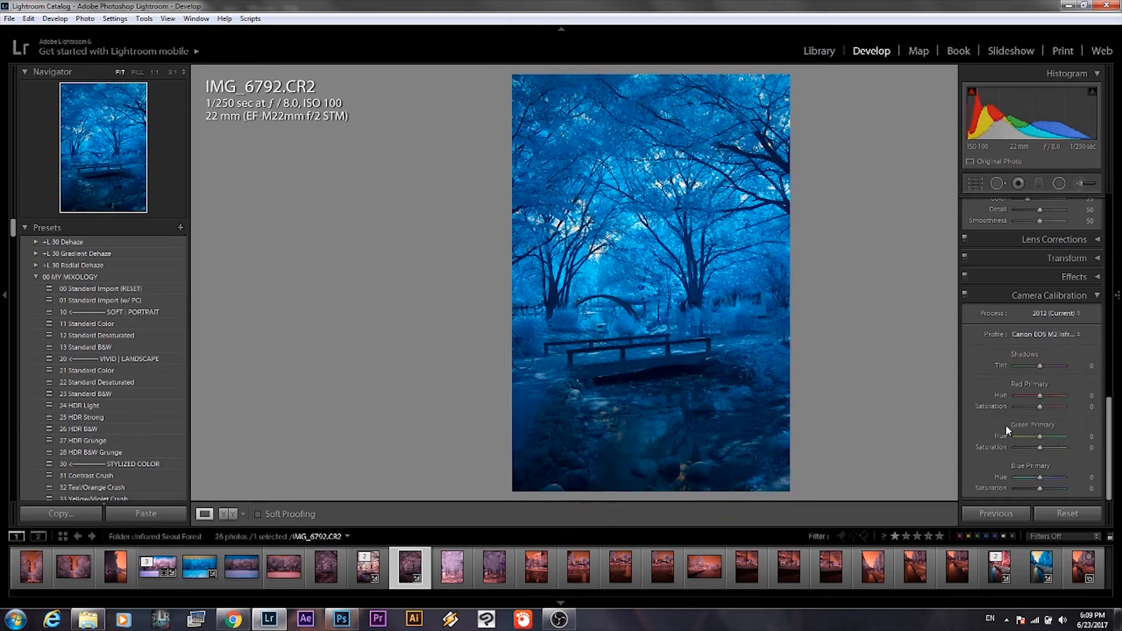
left_click_drag(1110, 418, 1116, 212)
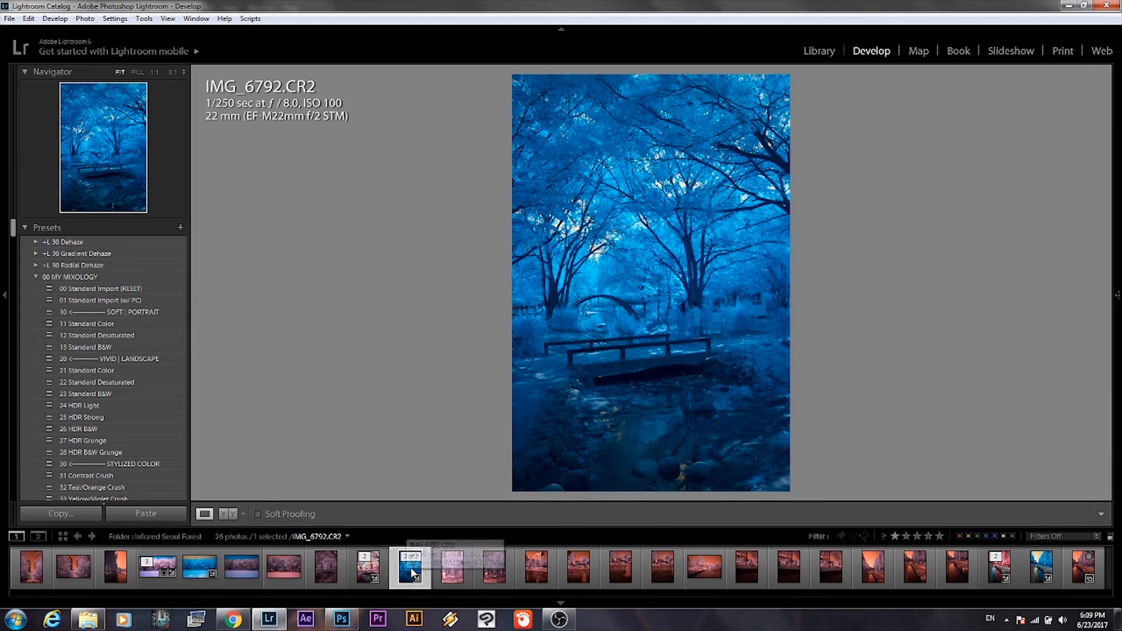
Send IMG_6792.CR2 to Adobe Photoshop CC 2014 for editing.
right_click(409, 568)
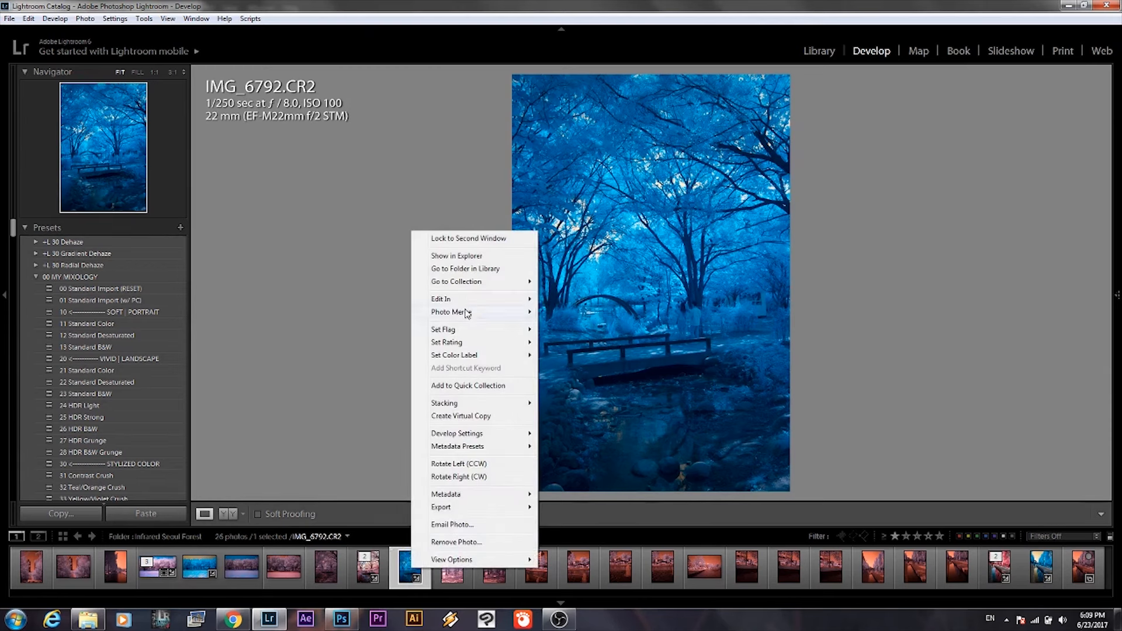
mouse_move(497, 299)
left_click(609, 300)
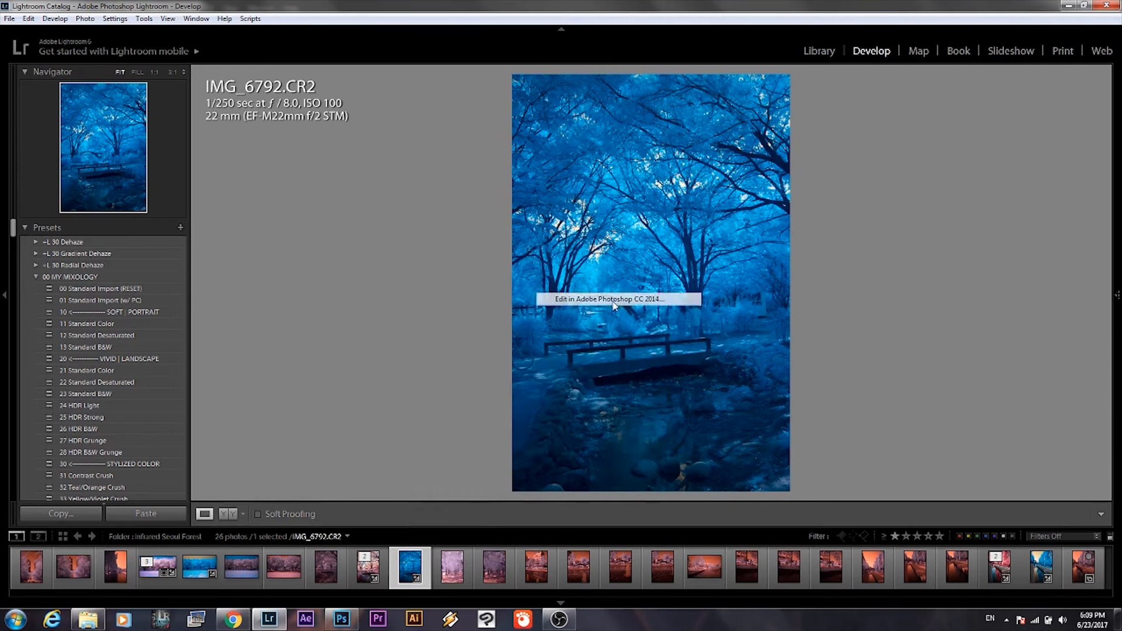
left_click(627, 333)
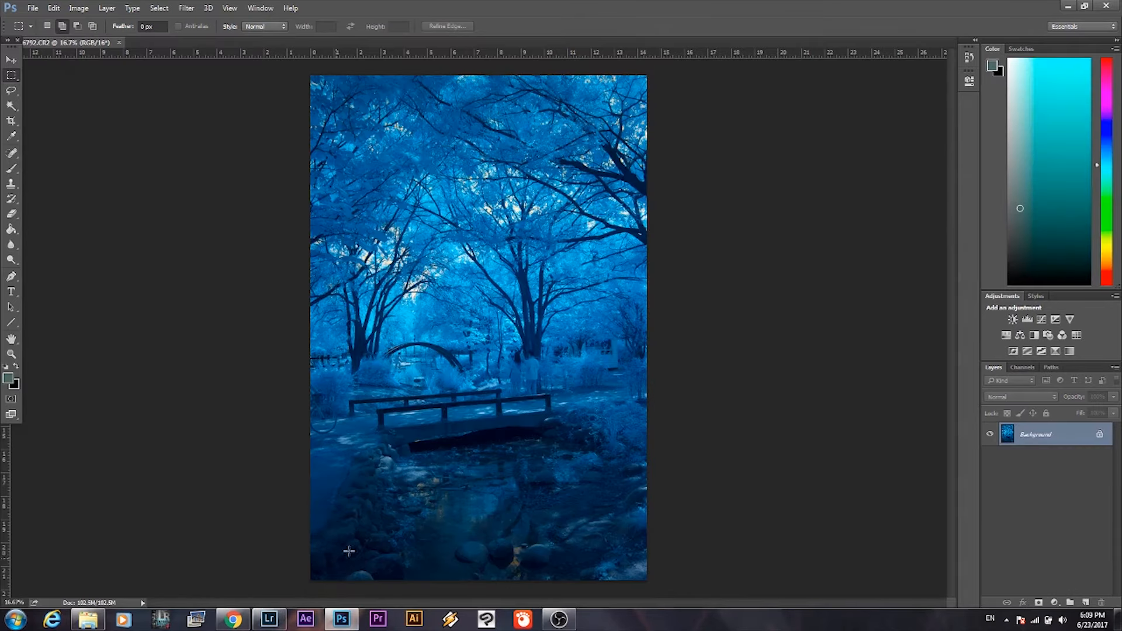
Switch to Chrome and view the Redmond Pie article on downloading Adobe Photoshop CS2 for free legally.
mouse_move(233, 621)
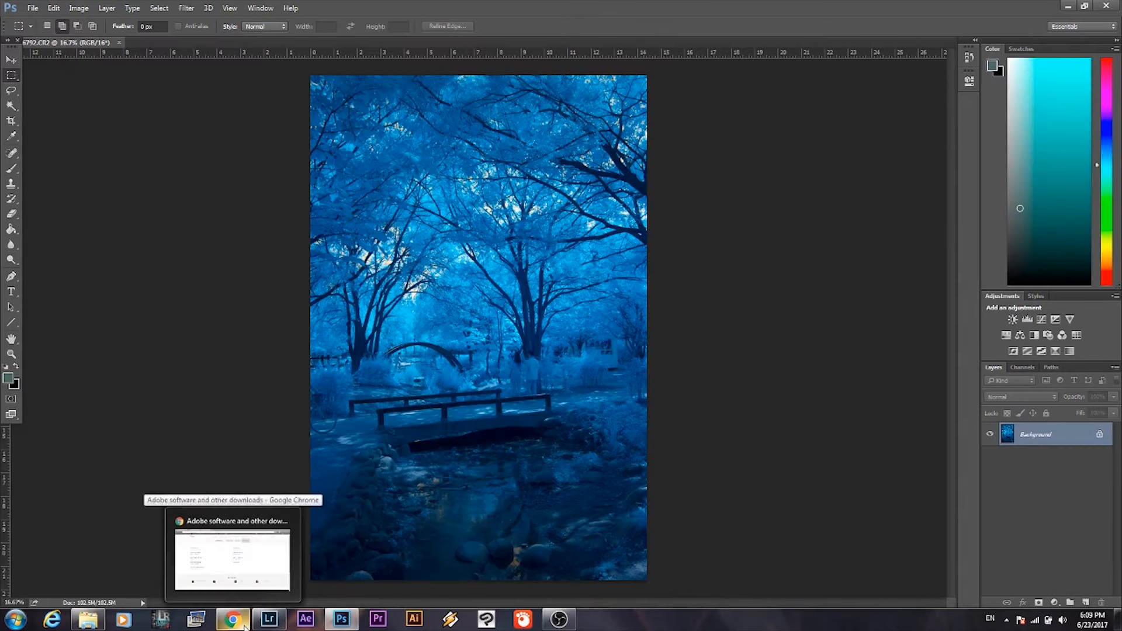
left_click(228, 544)
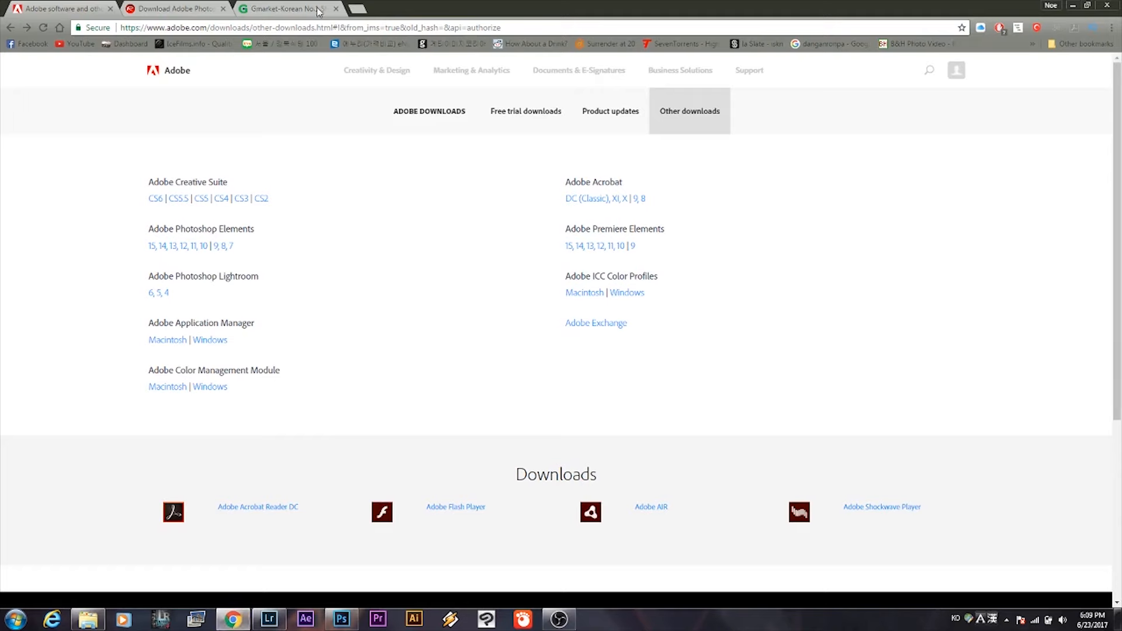
left_click(187, 11)
scroll(441, 264, "up", 2)
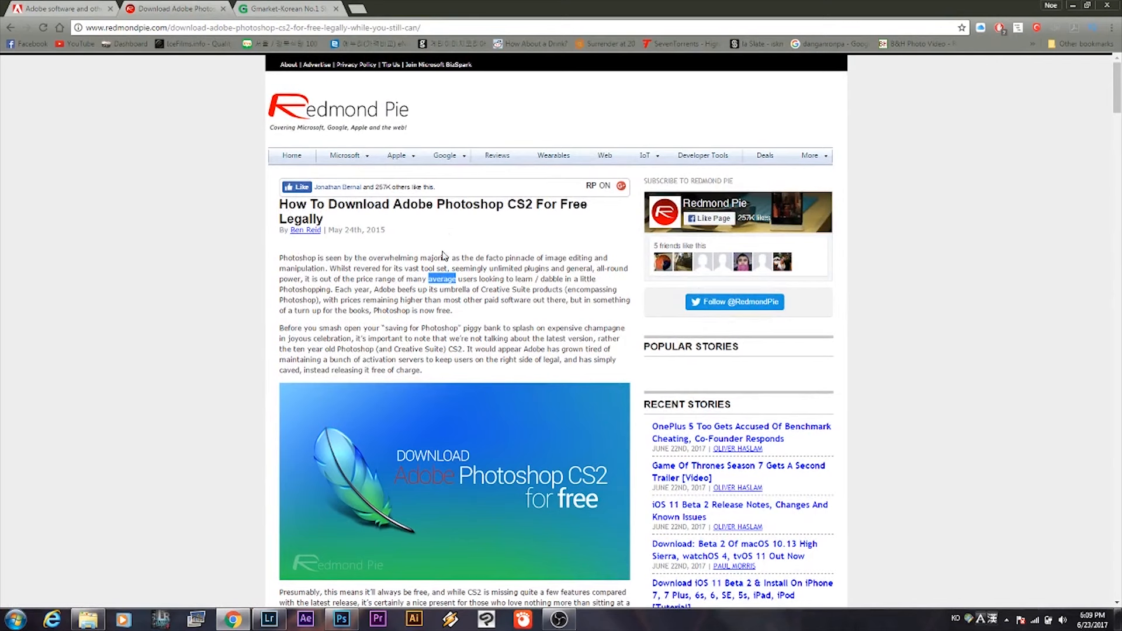
scroll(443, 256, "down", 1)
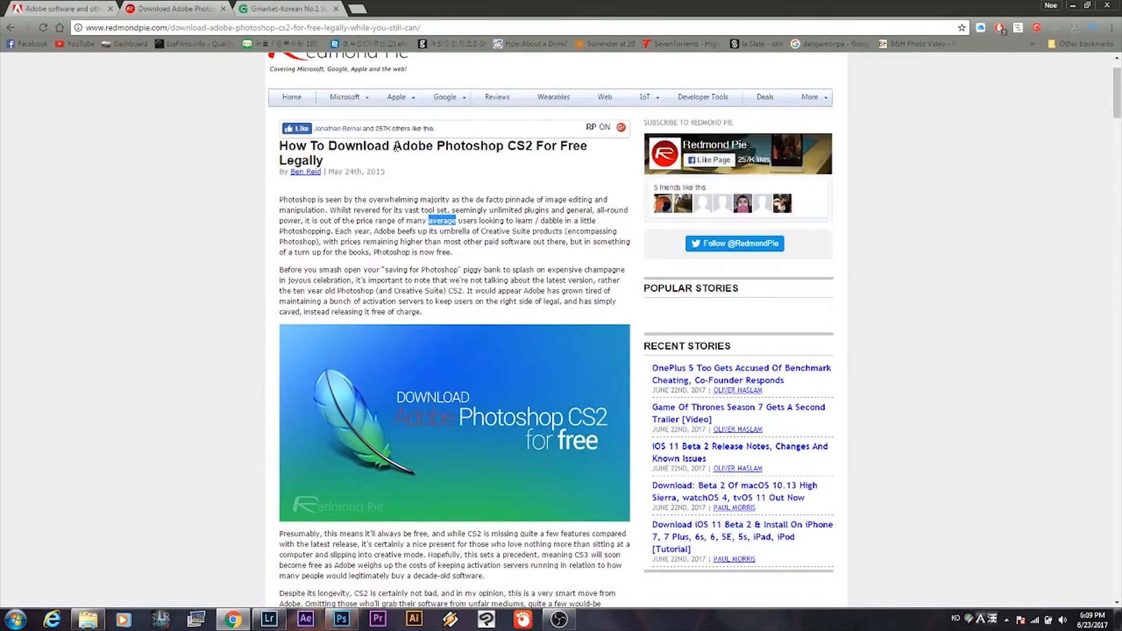
left_click_drag(397, 147, 531, 147)
Open the Creative Suite CS2 page from Adobe's other downloads and accept its download notice.
left_click(97, 7)
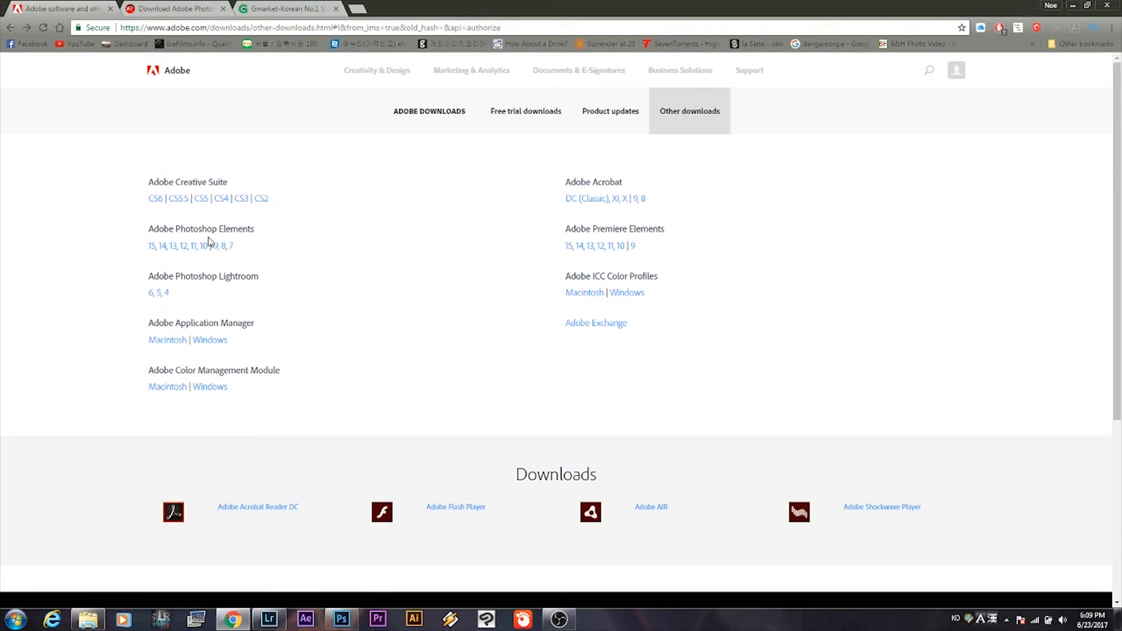
left_click(264, 199)
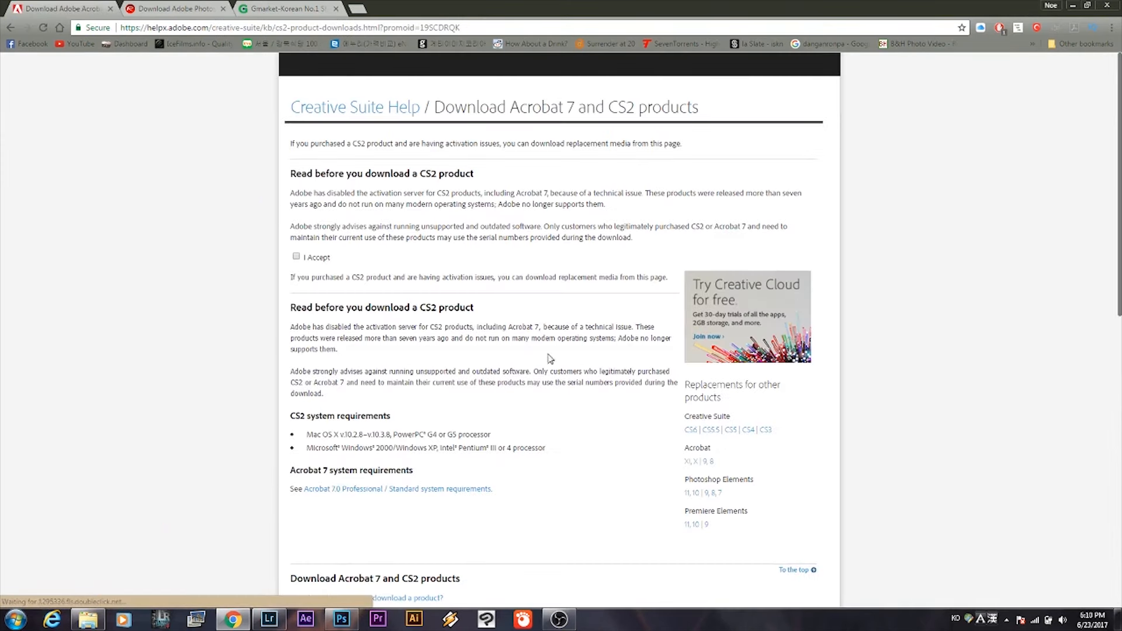
scroll(596, 426, "down", 6)
scroll(596, 426, "up", 6)
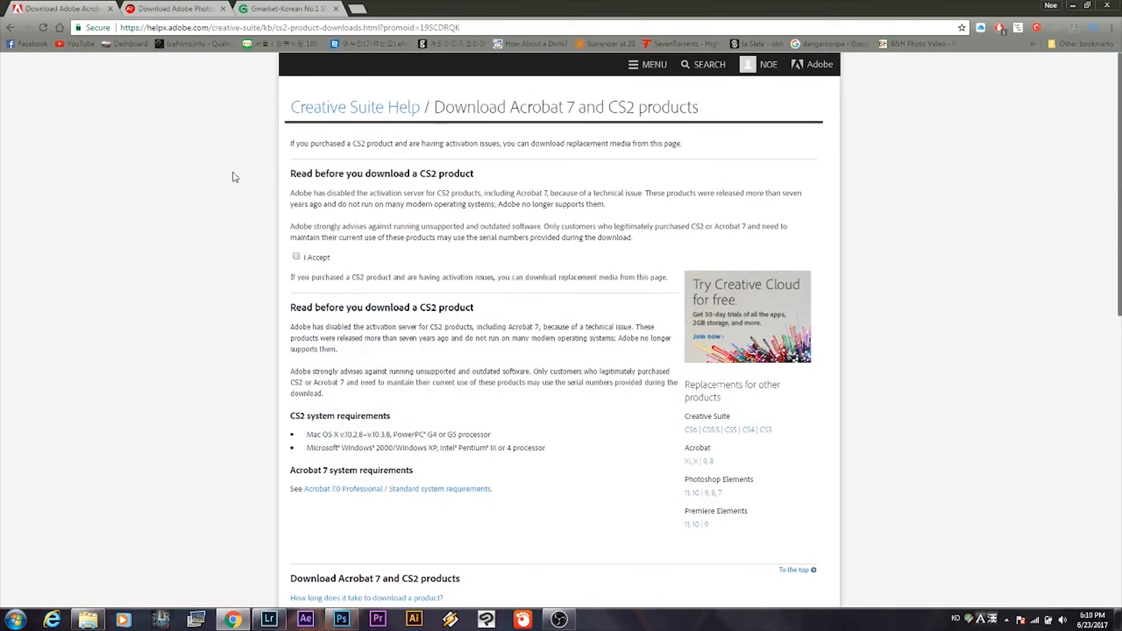
left_click(296, 258)
scroll(637, 408, "down", 4)
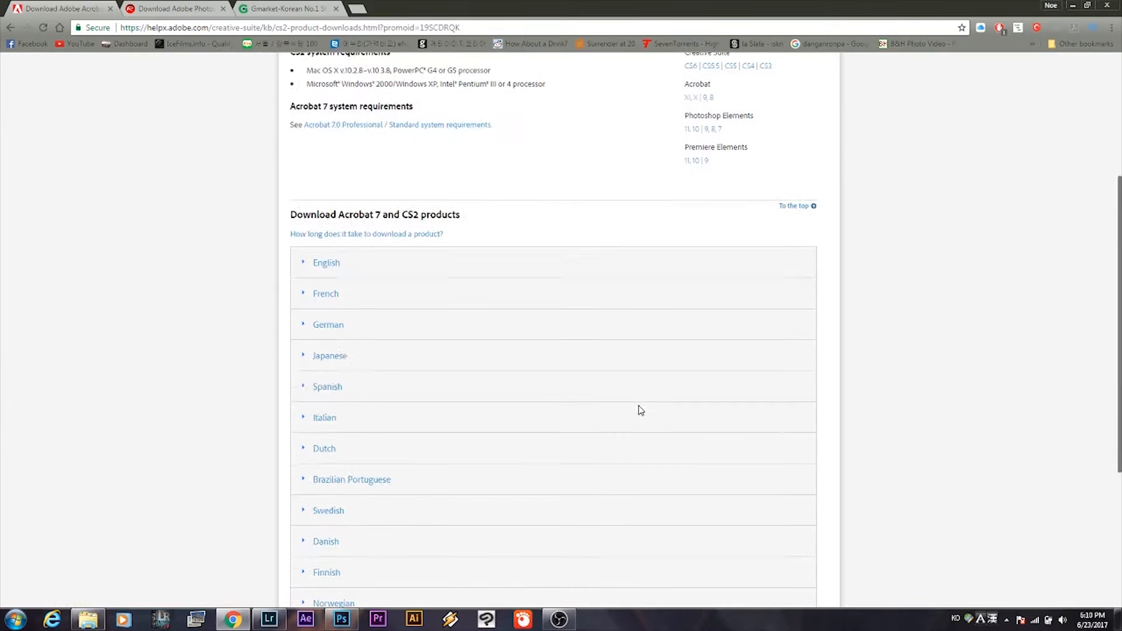
Expand the English product downloads and look up the Photoshop CS2 installers.
left_click(326, 261)
scroll(560, 318, "down", 6)
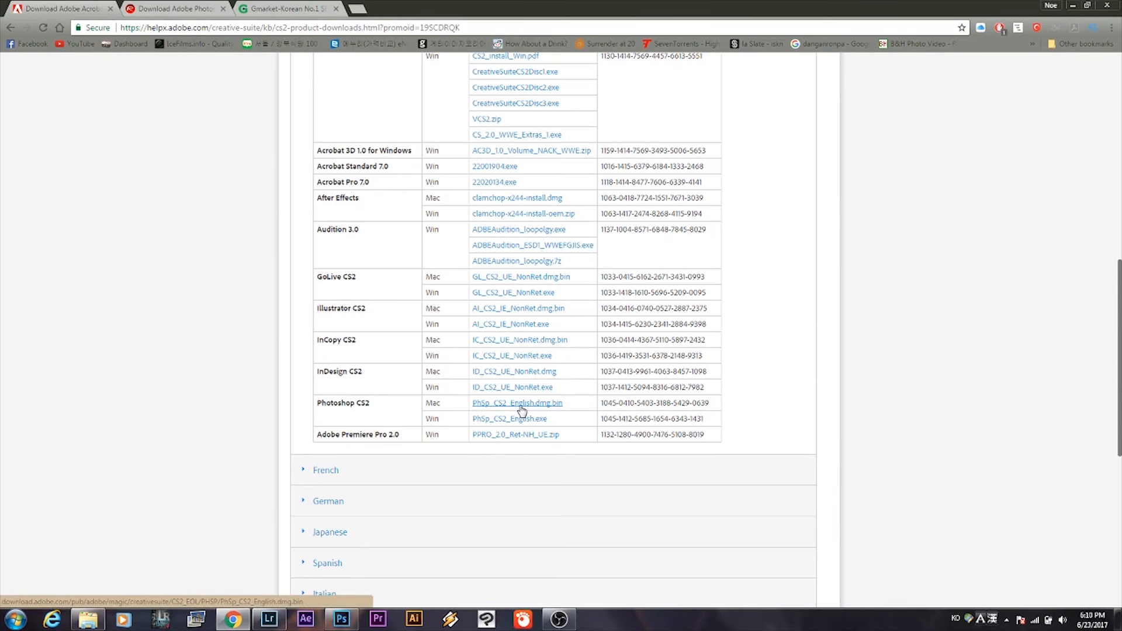
left_click_drag(383, 408, 314, 407)
scroll(281, 414, "down", 7)
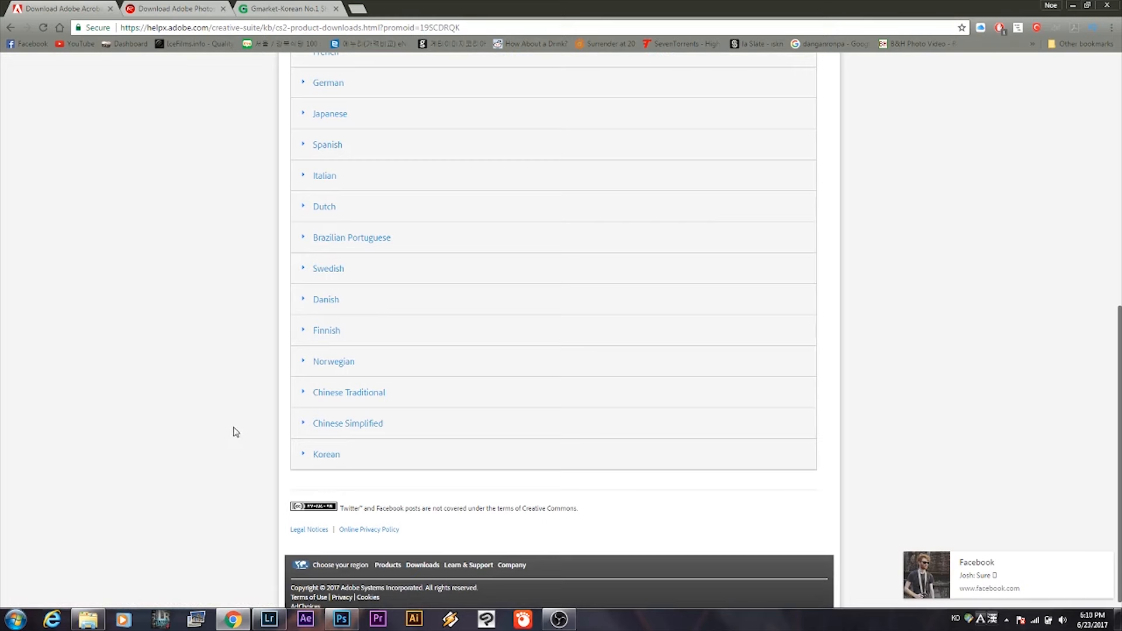
Switch back to Photoshop and, in a Channel Mixer adjustment, set the Red output channel to 0% red and 100% blue.
left_click(342, 619)
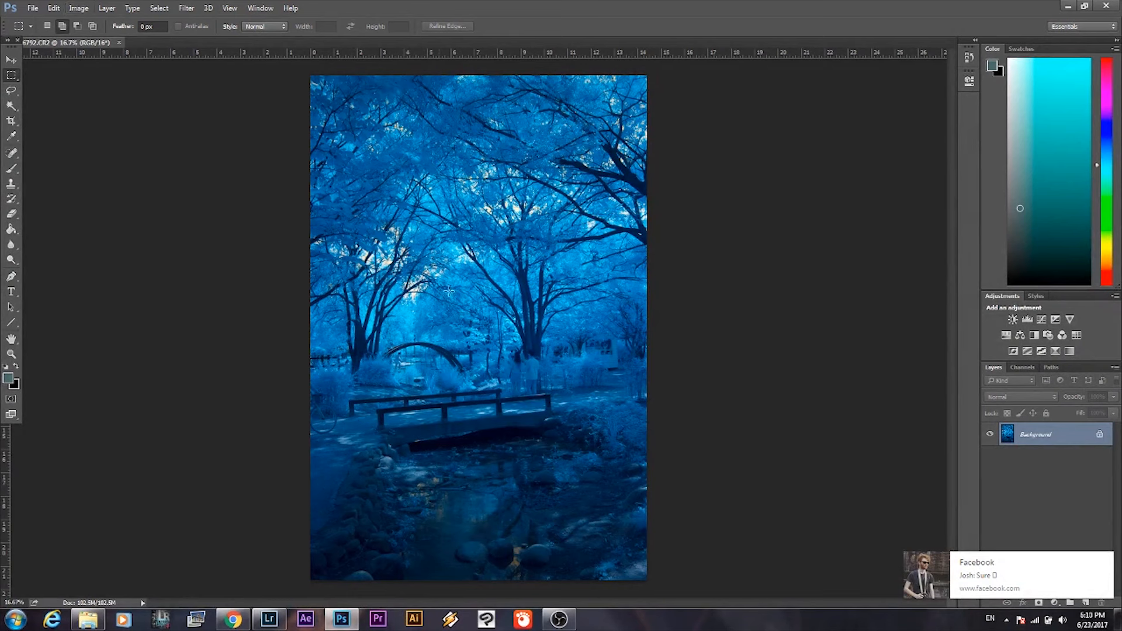
left_click(87, 13)
mouse_move(97, 40)
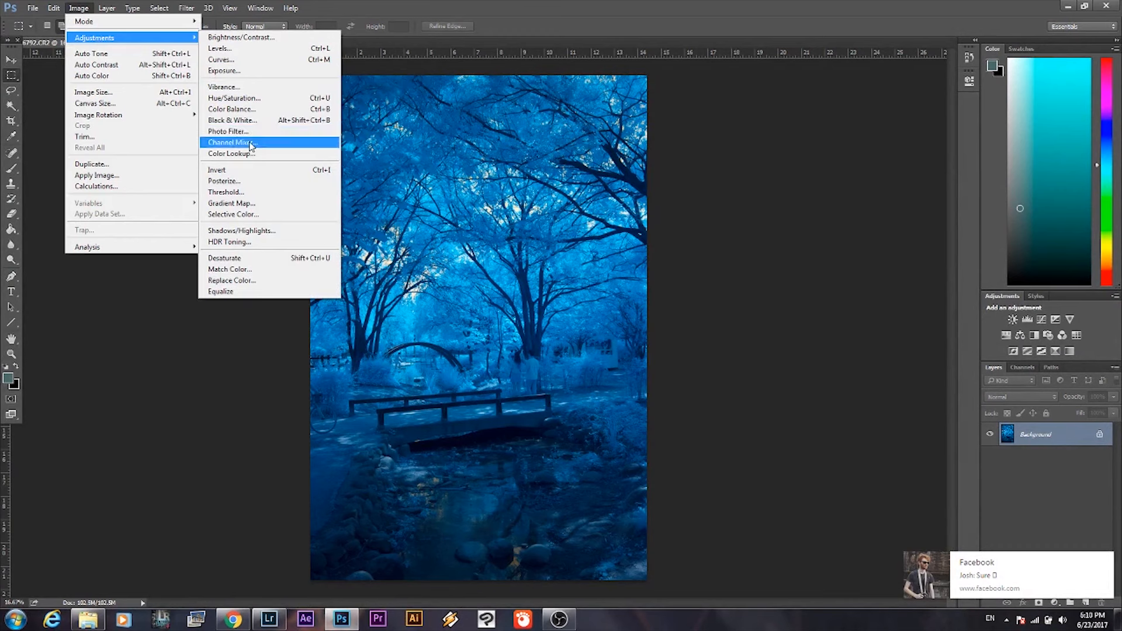
left_click(253, 142)
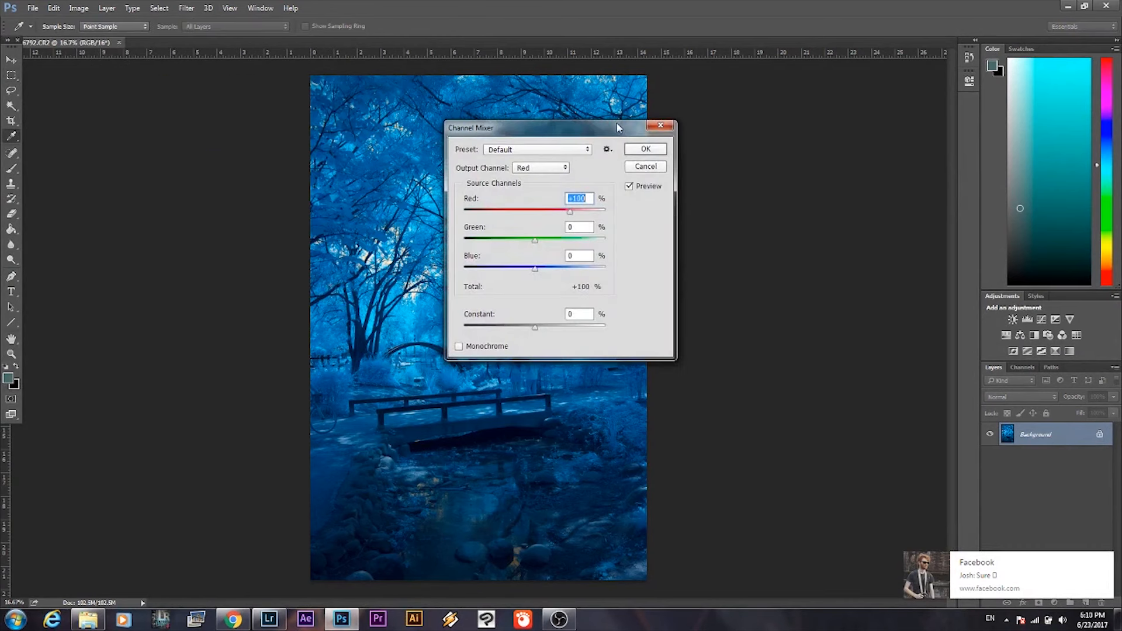
left_click(564, 169)
left_click(589, 175)
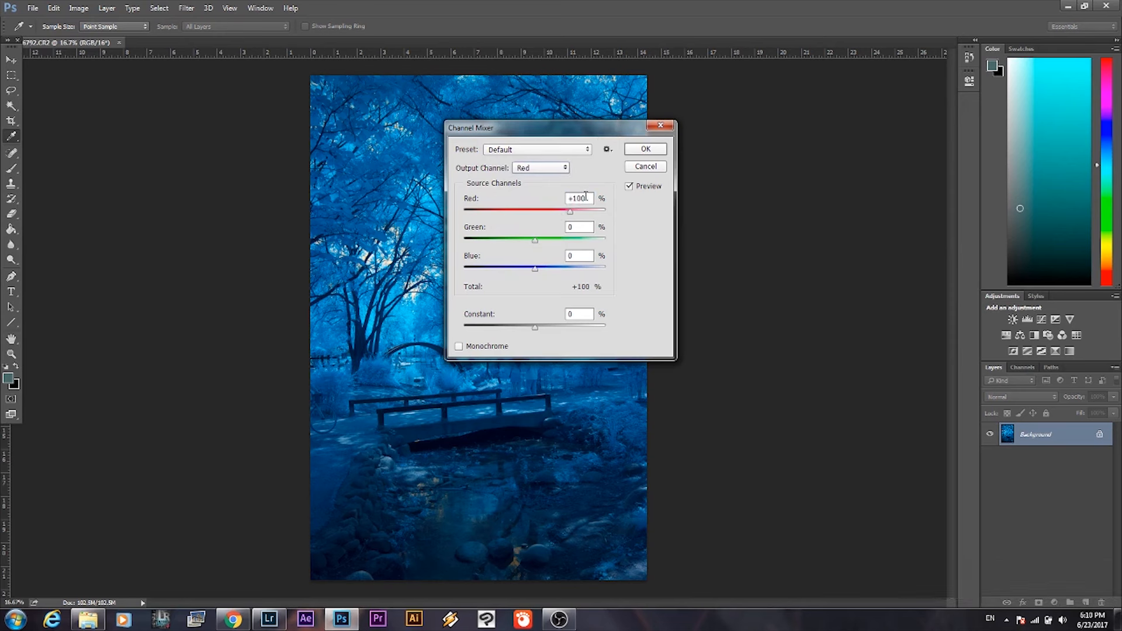
left_click_drag(586, 196, 574, 199)
type("0")
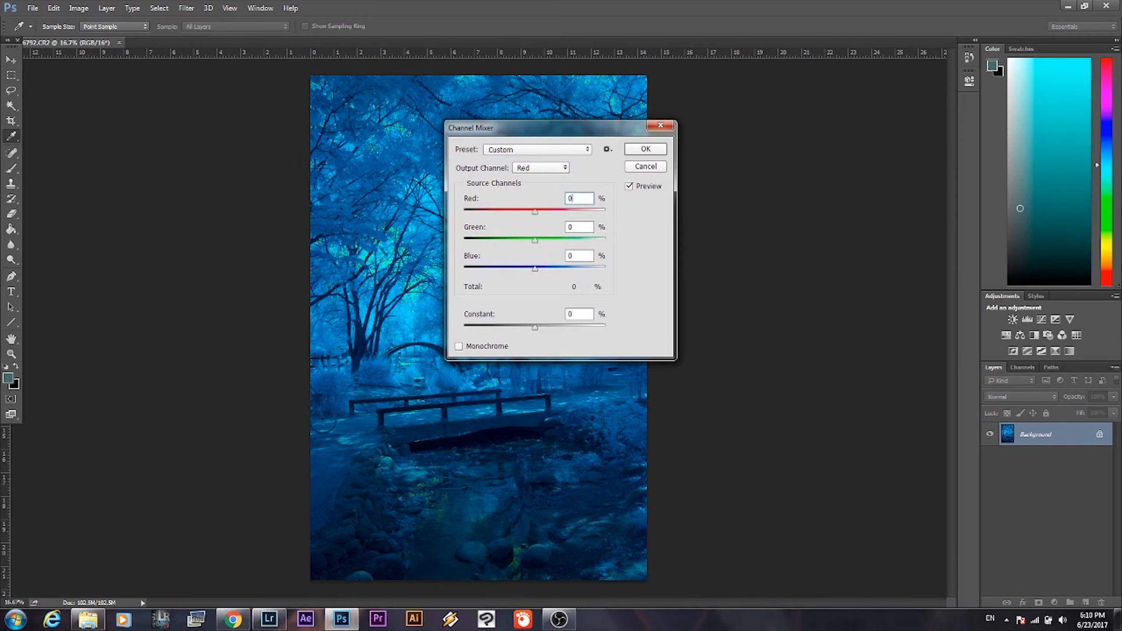
double_click(570, 255)
type("100")
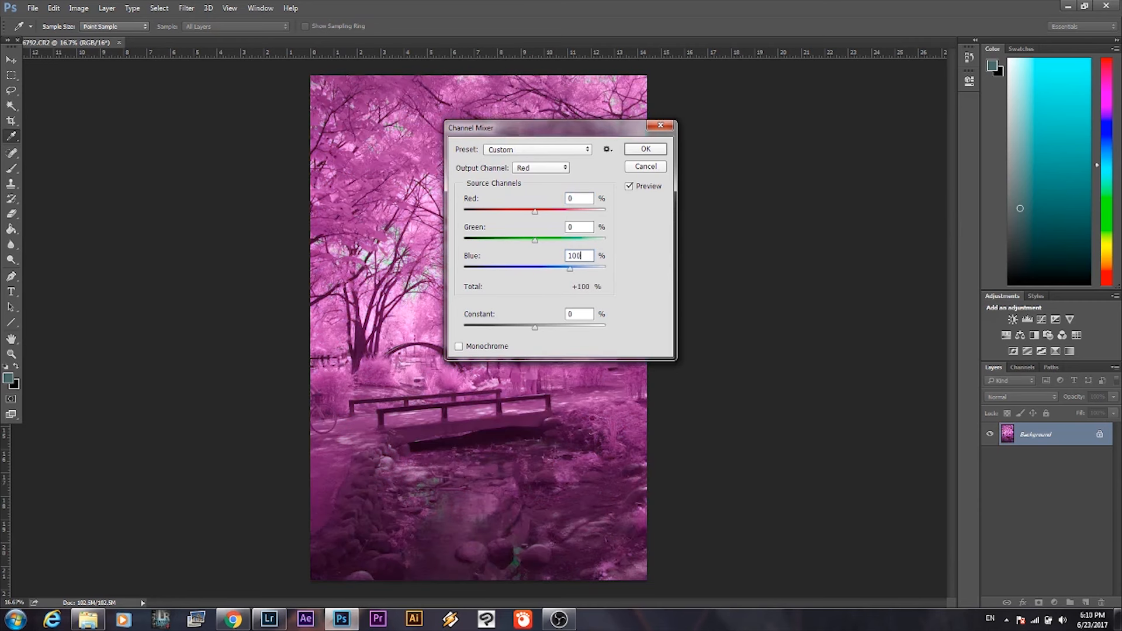
Set the Channel Mixer's Blue output channel to 100% red and 0% blue, and apply the adjustment.
left_click(556, 169)
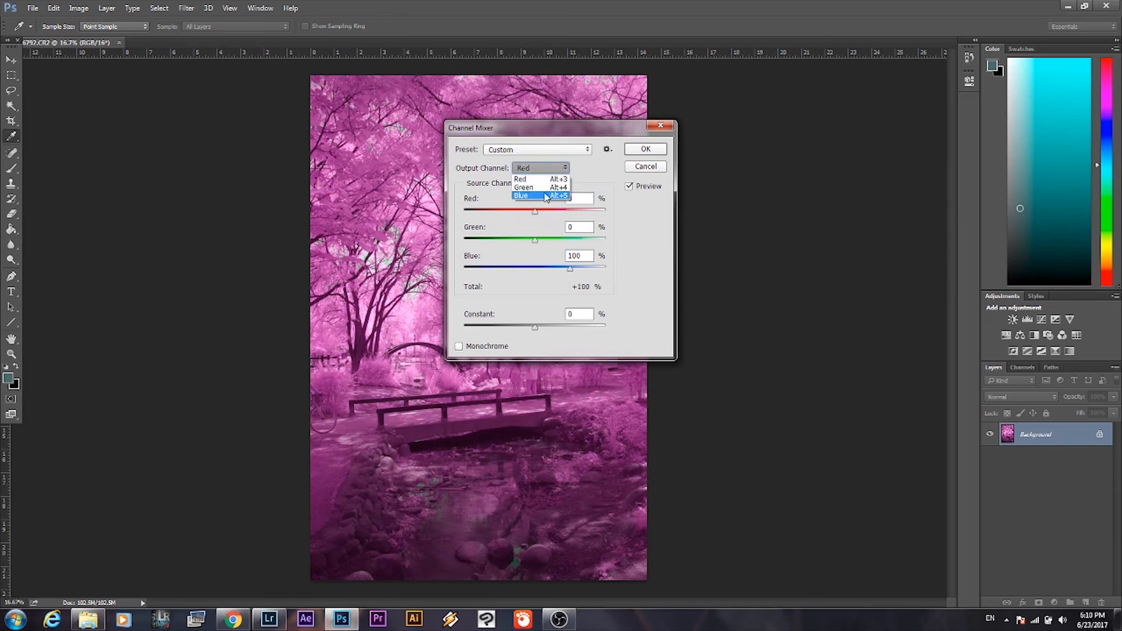
left_click(548, 192)
left_click(578, 200)
type("100")
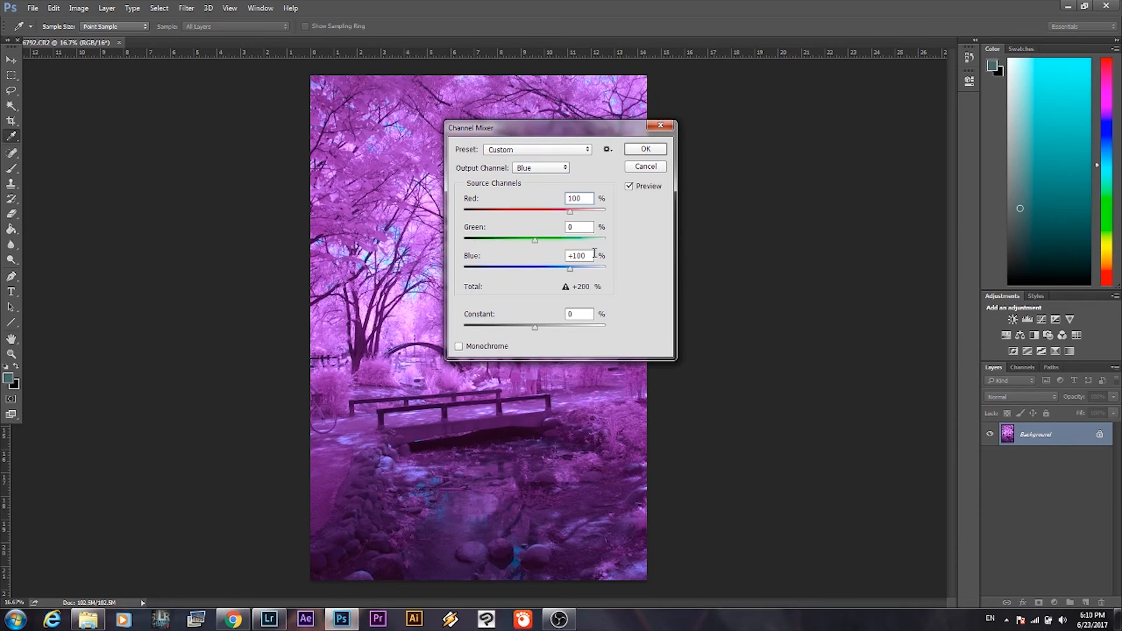
left_click_drag(595, 253, 538, 255)
type("0")
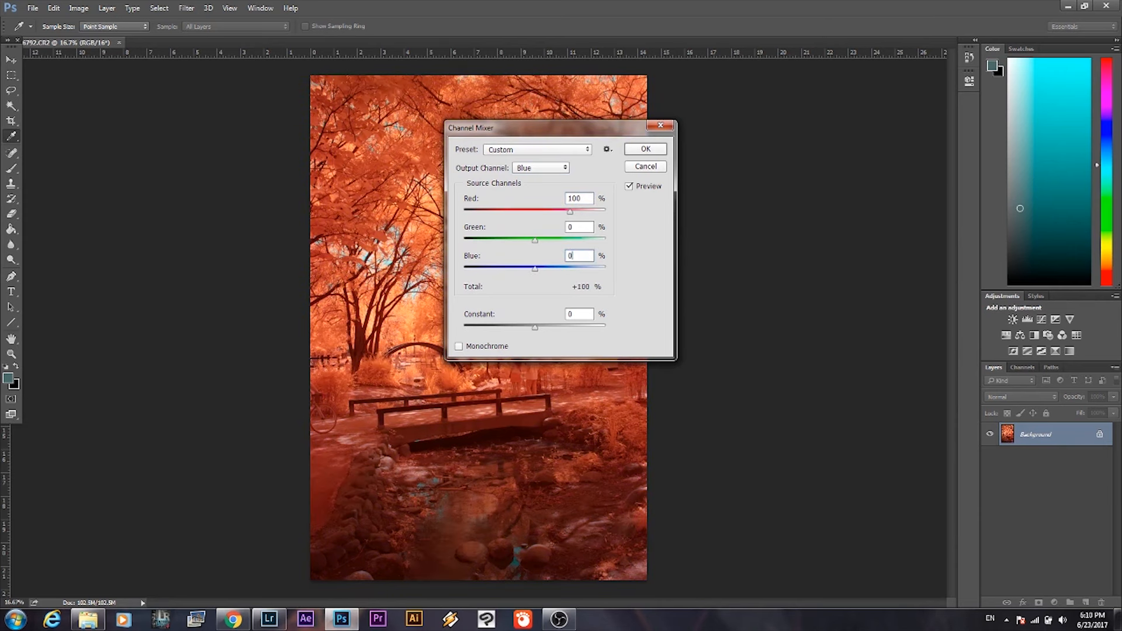
left_click(664, 149)
Save the channel-swapped photo.
left_click(33, 9)
left_click(40, 127)
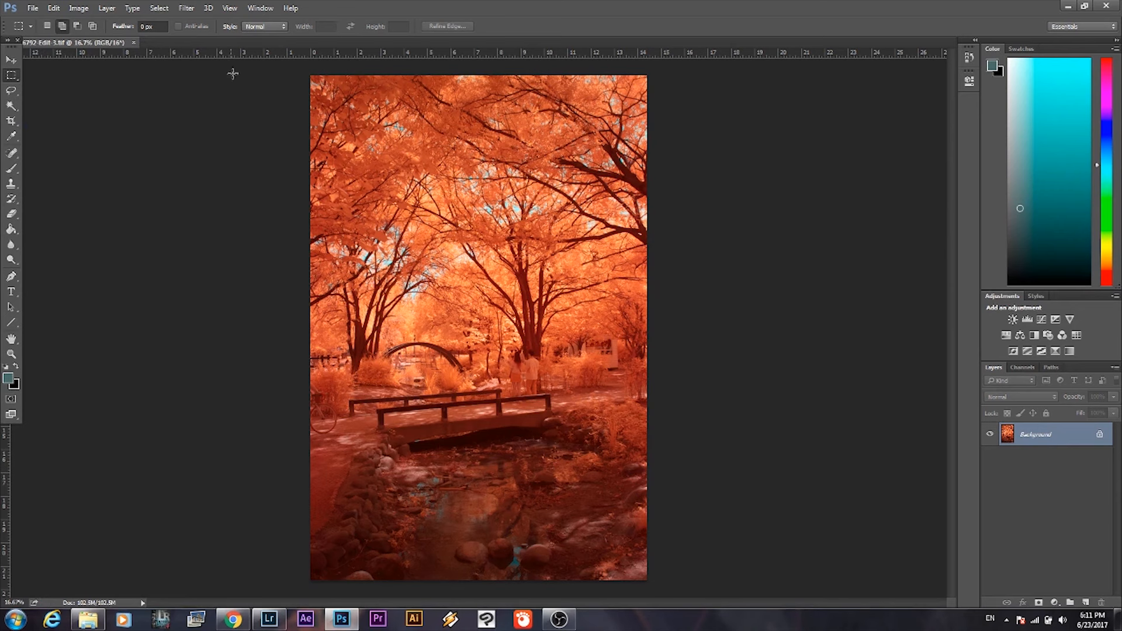
Try a Hue/Saturation adjustment on the Reds with a hue of -21, reduced saturation and raised lightness, and cancel it.
left_click(79, 8)
mouse_move(95, 38)
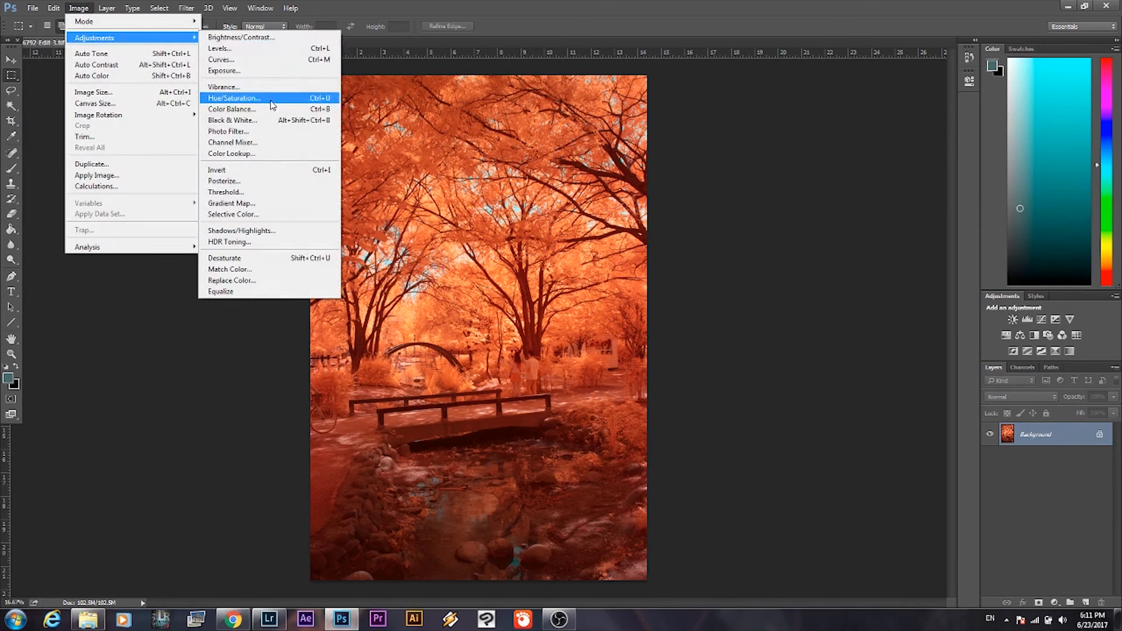
left_click(271, 100)
left_click_drag(795, 153, 840, 97)
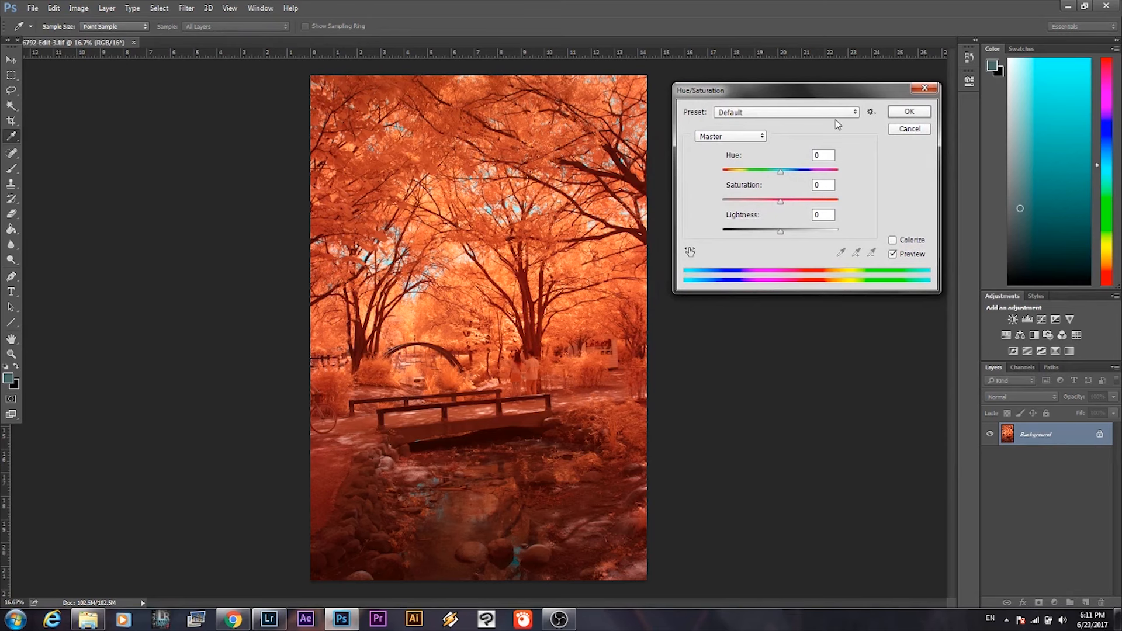
left_click(730, 137)
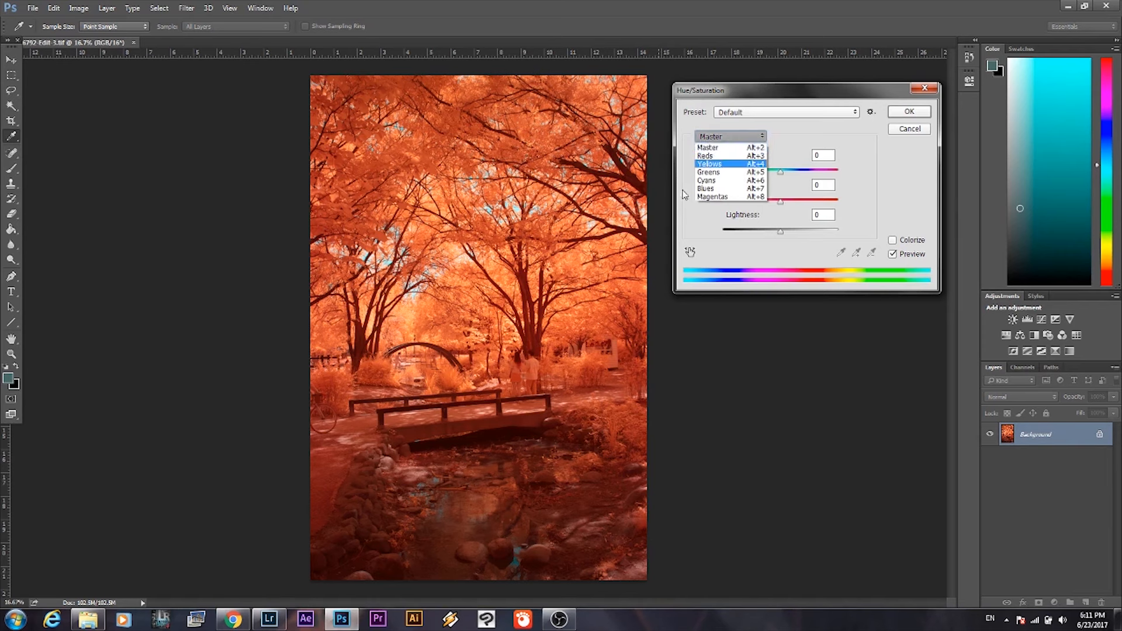
left_click(716, 156)
left_click_drag(778, 202, 782, 232)
left_click_drag(780, 171, 801, 233)
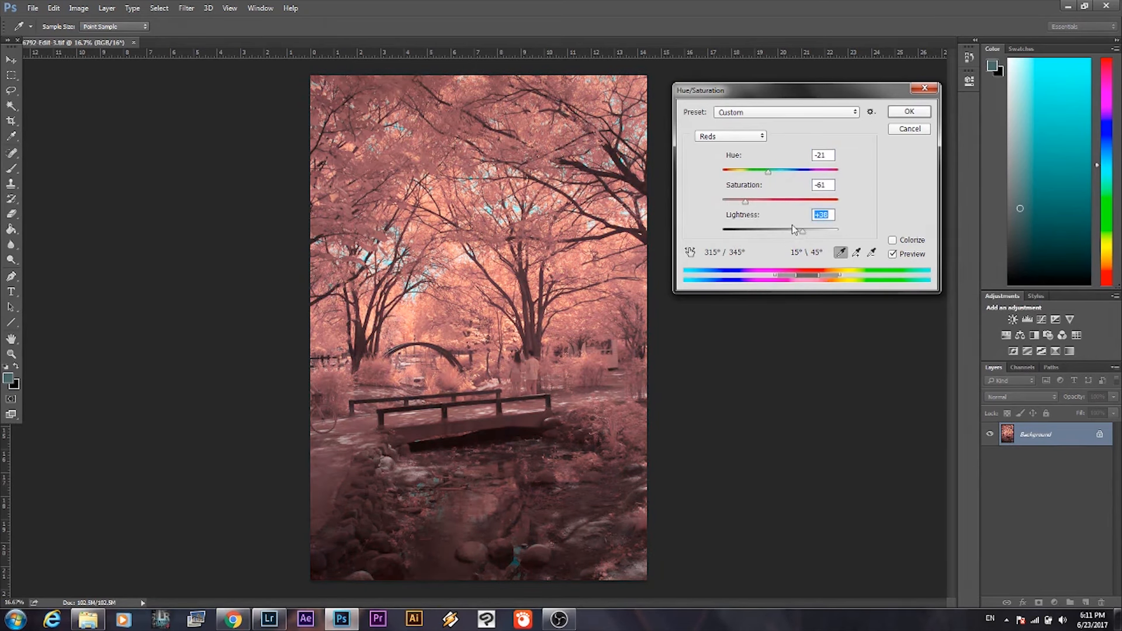
left_click_drag(746, 202, 750, 203)
left_click_drag(753, 202, 763, 203)
left_click_drag(808, 233, 803, 231)
left_click(927, 129)
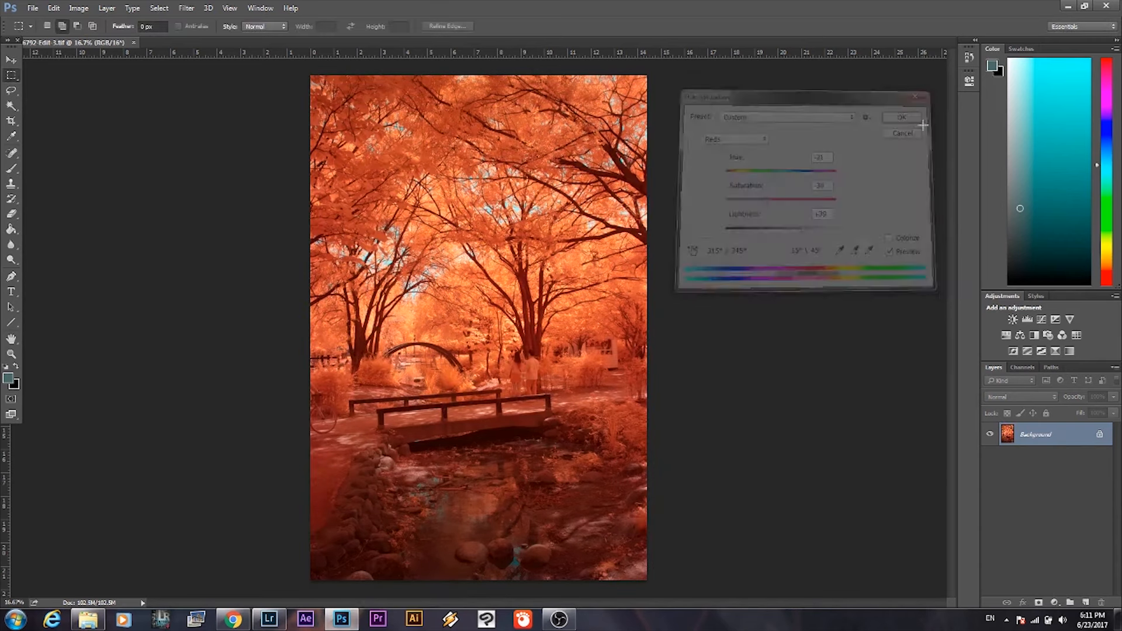
Try a Hue/Saturation adjustment on the Yellows with strongly reduced saturation and raised lightness, and cancel it.
left_click(80, 8)
mouse_move(89, 39)
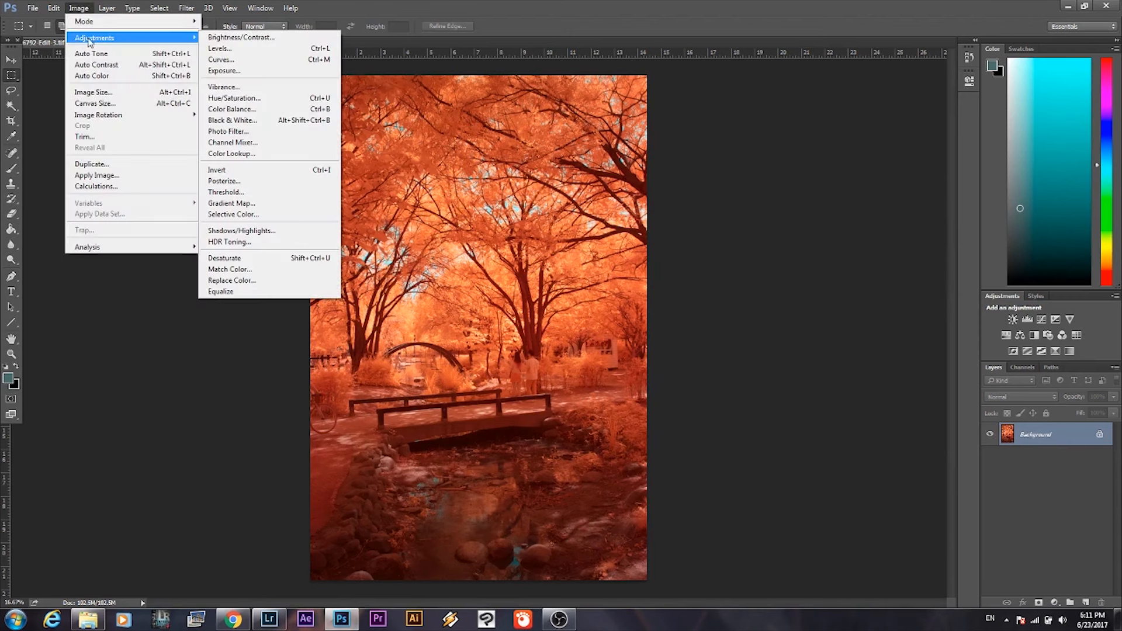
left_click(255, 101)
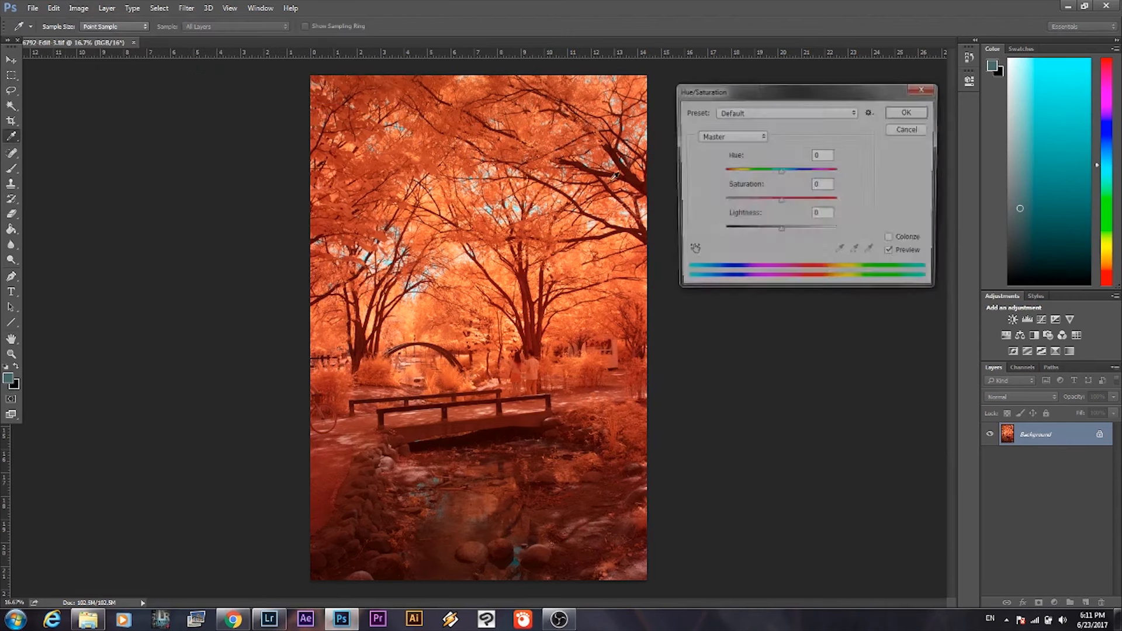
left_click(746, 139)
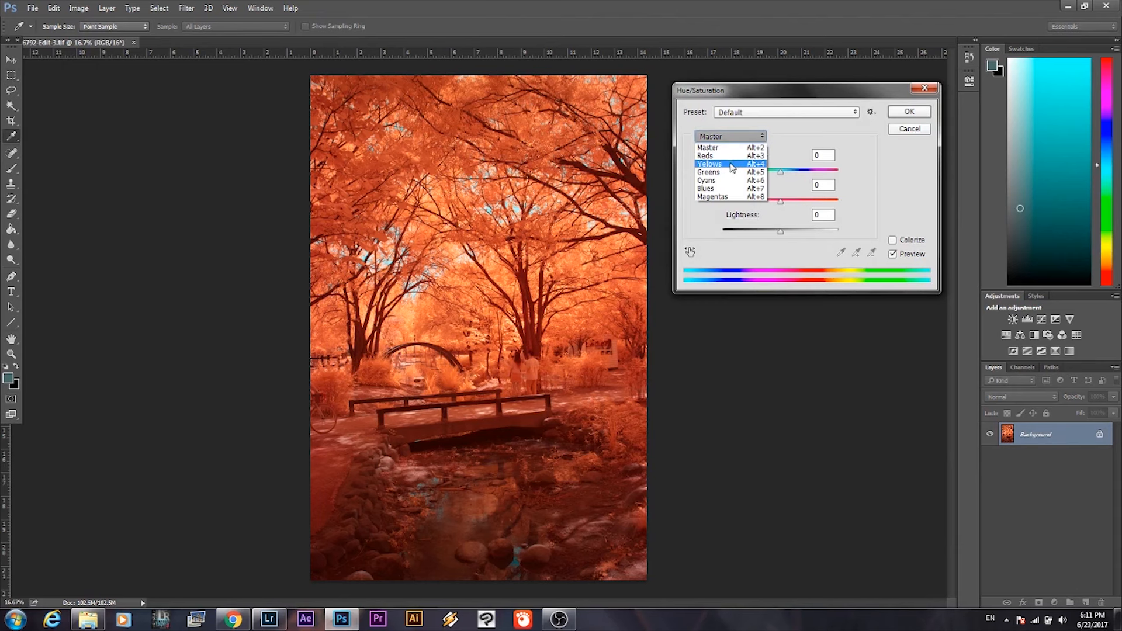
left_click(734, 164)
left_click_drag(778, 205, 805, 232)
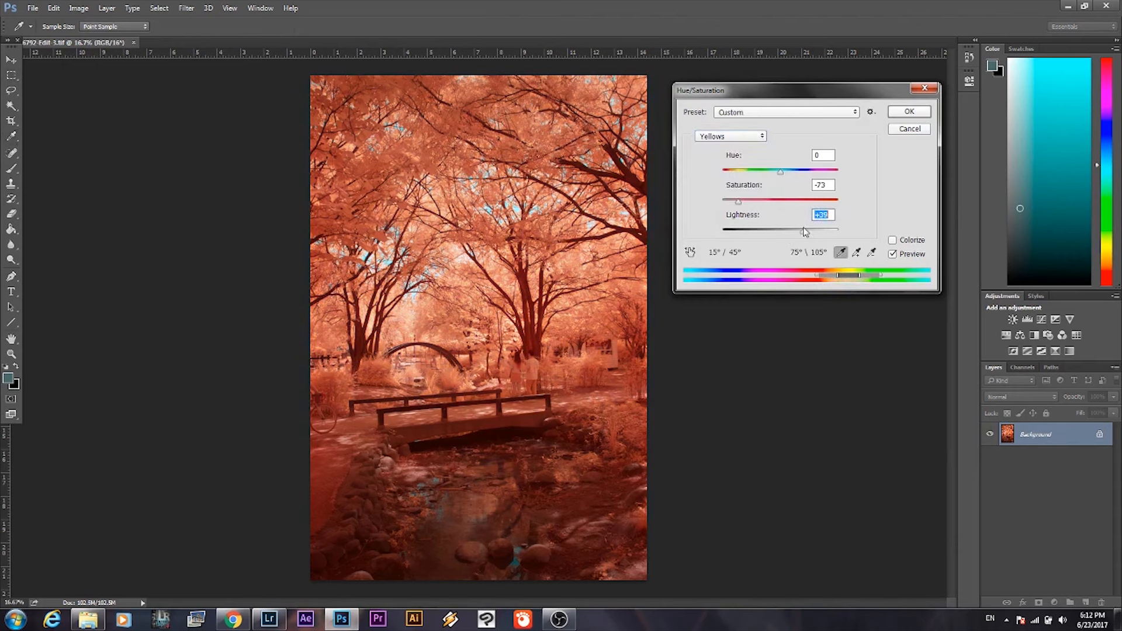
left_click_drag(780, 171, 727, 203)
left_click_drag(809, 235, 811, 233)
left_click(905, 129)
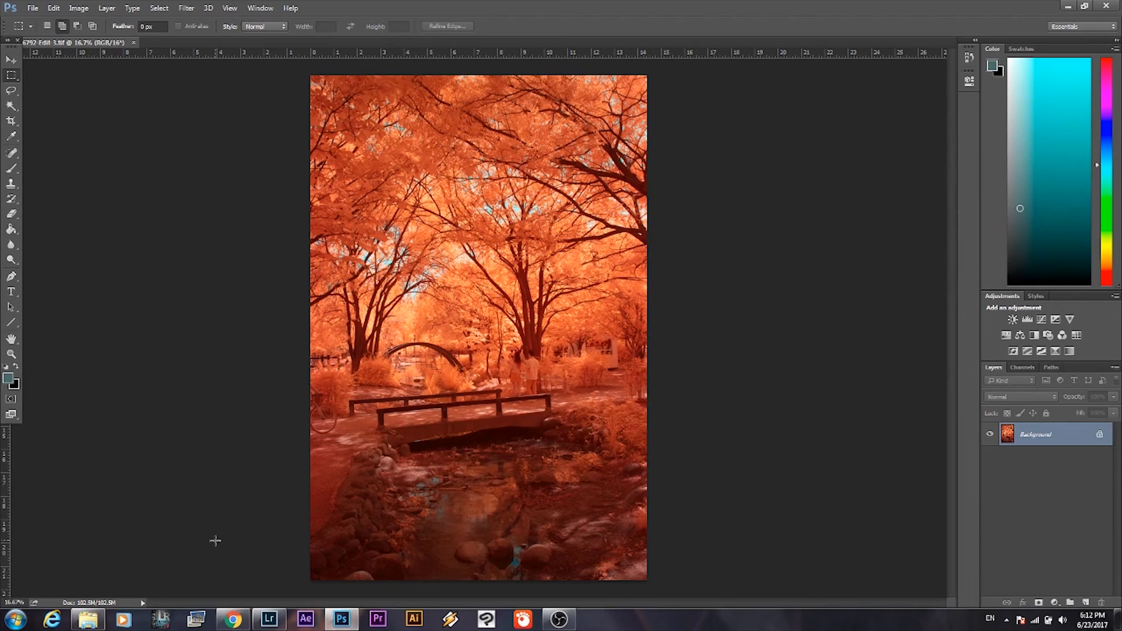
Switch to Lightroom and set the white balance of IMG_6792-Edit-3.tif by sampling the upper-left foliage as the target neutral.
left_click(33, 8)
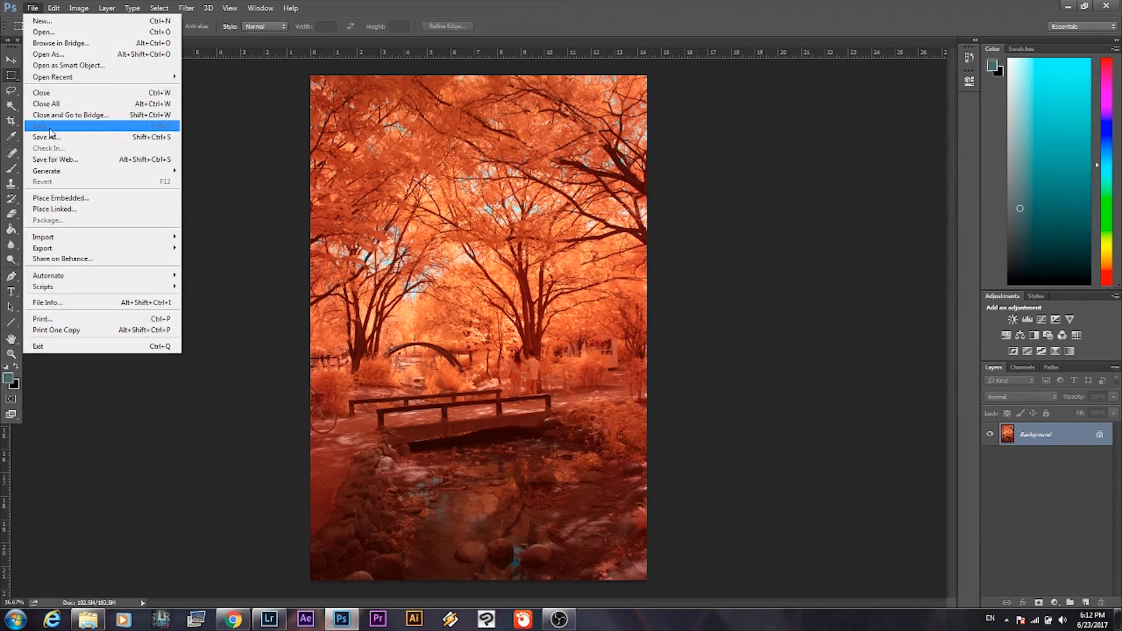
left_click(254, 220)
left_click(269, 619)
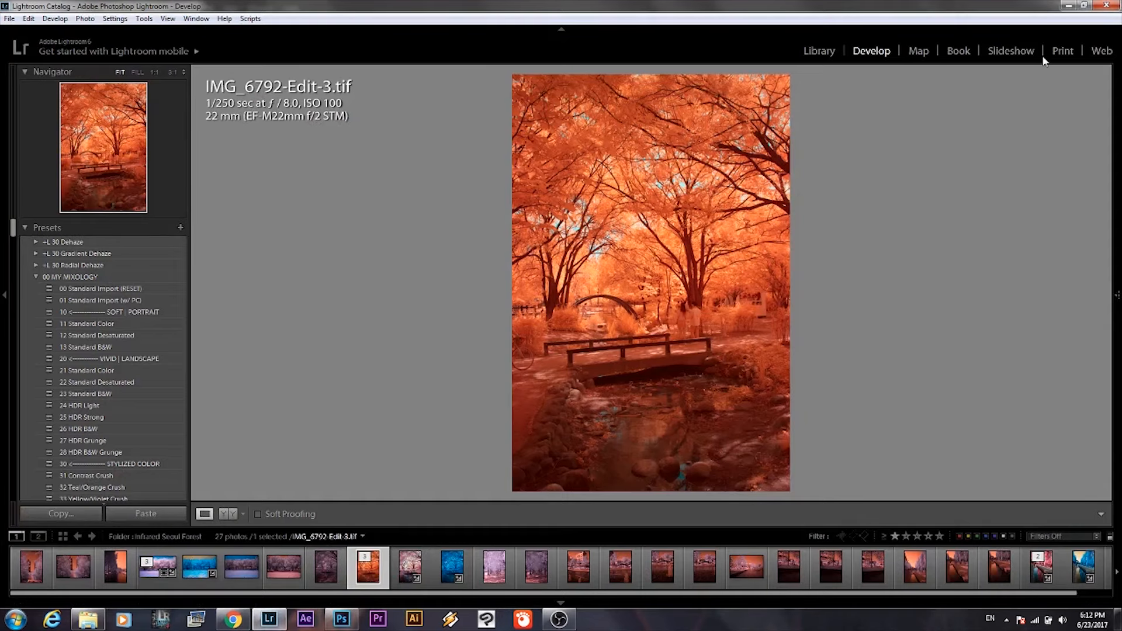
mouse_move(1117, 295)
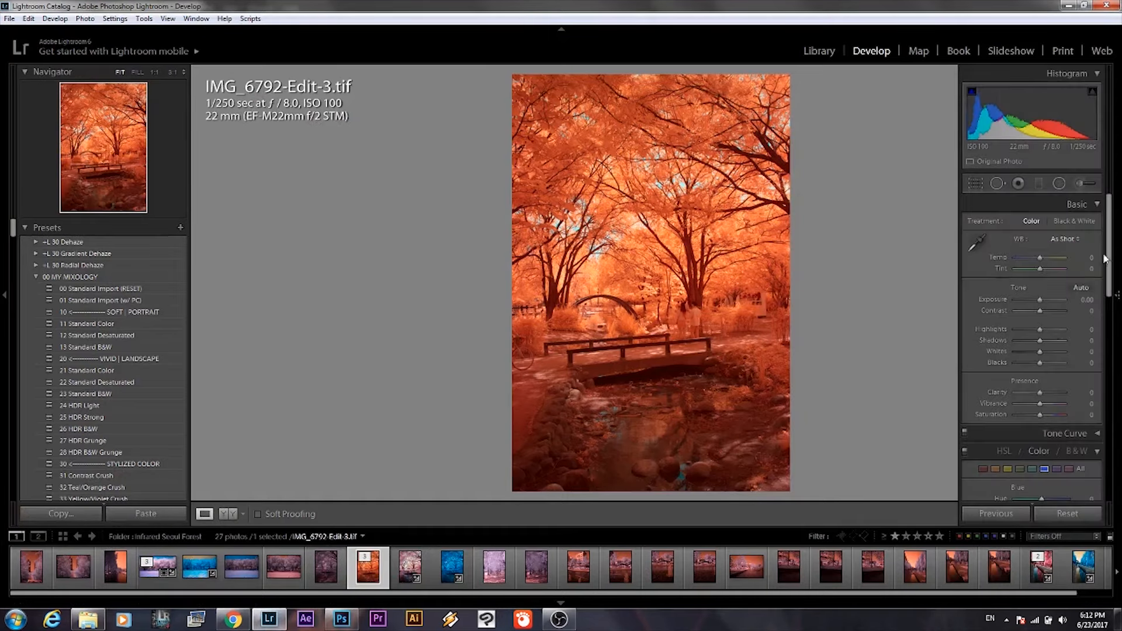
left_click(975, 242)
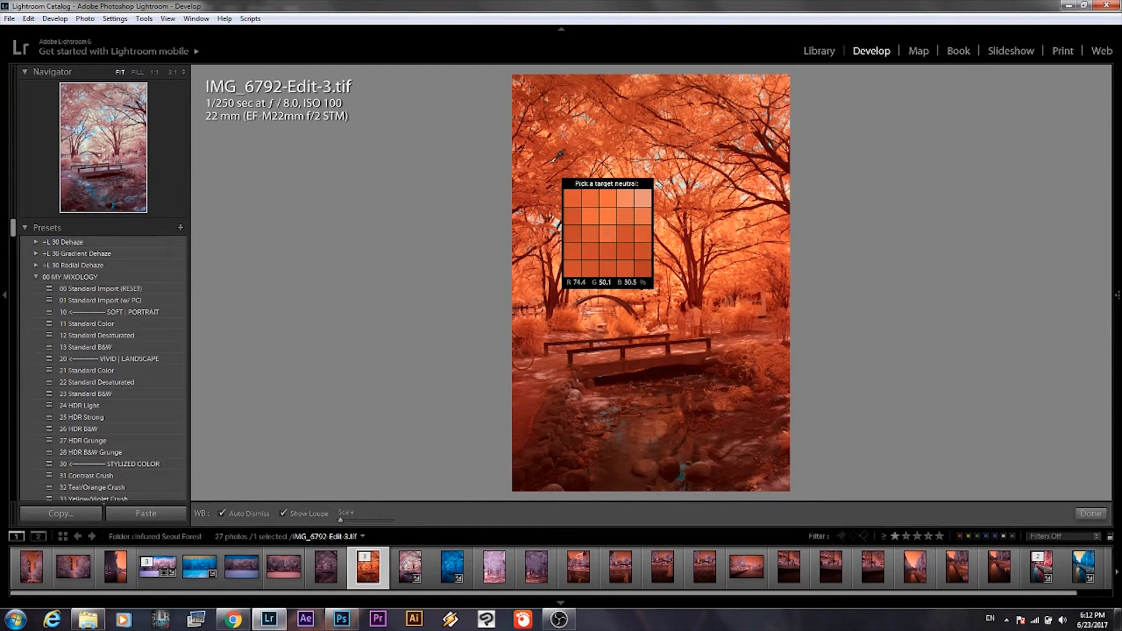
left_click(554, 159)
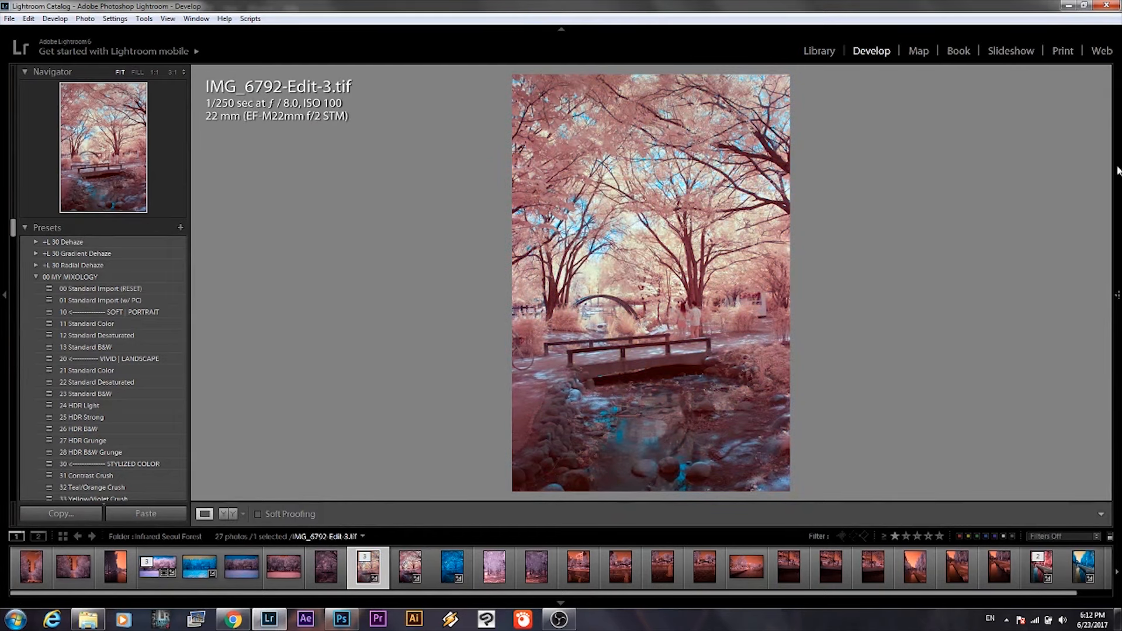
In the colour adjustments, set Orange to Hue -82, Saturation +62 and Luminance +53.
mouse_move(1117, 171)
scroll(1110, 286, "down", 3)
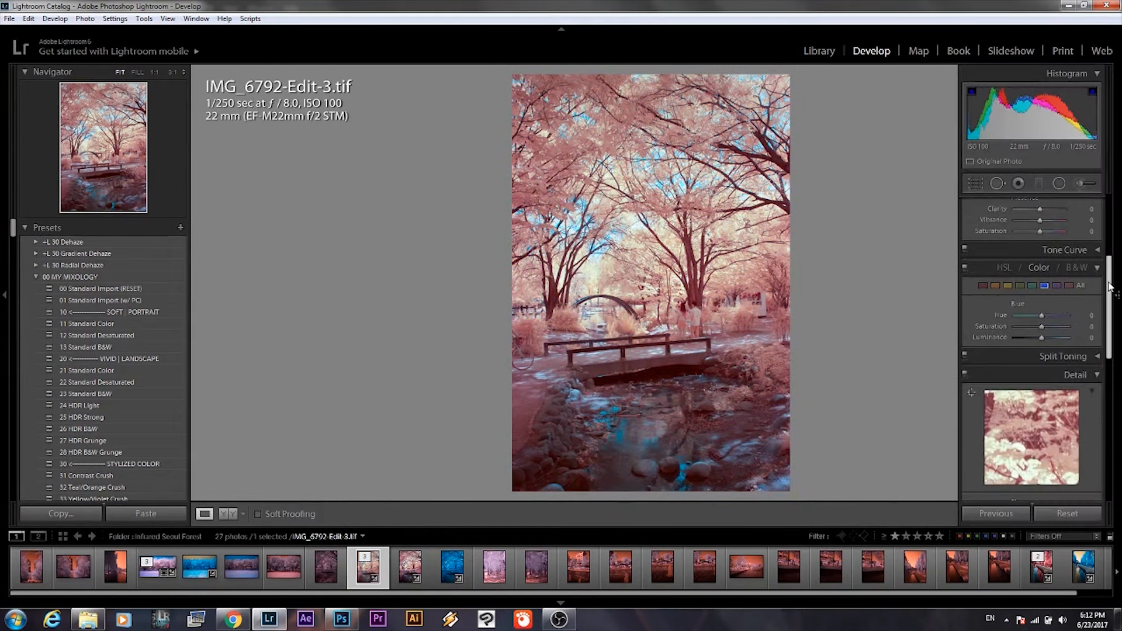
left_click(1039, 268)
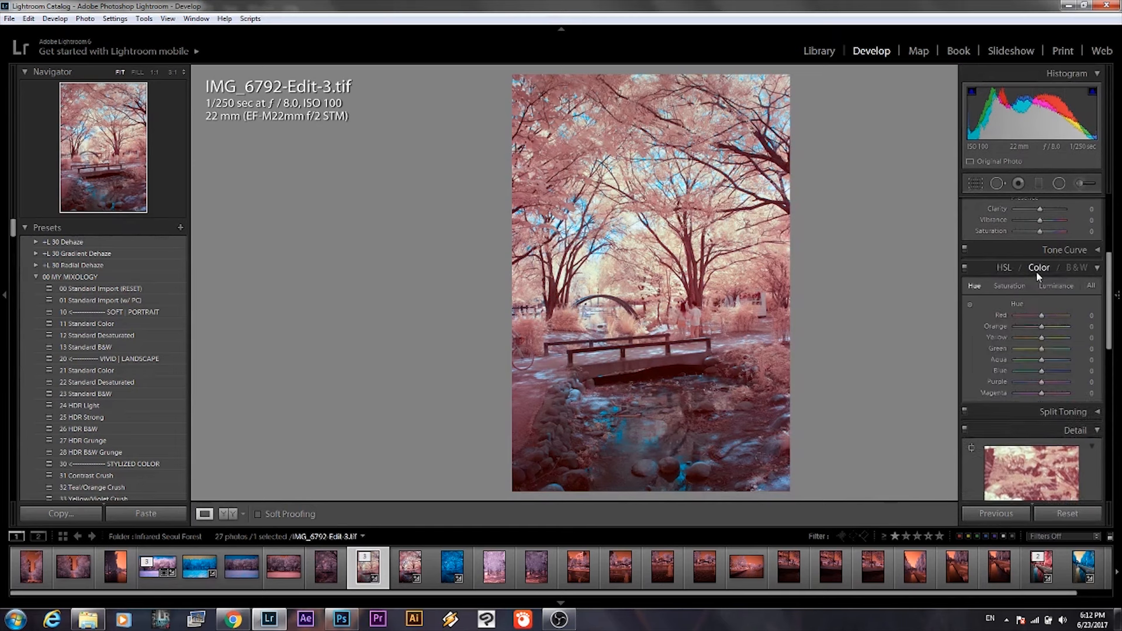
left_click(1039, 269)
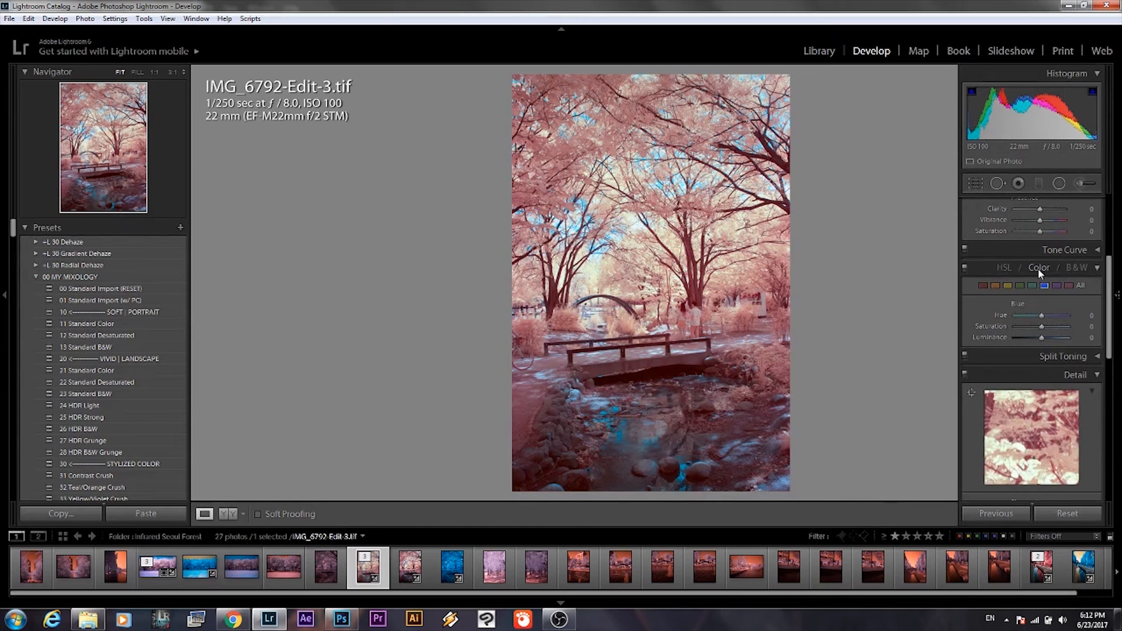
left_click(998, 285)
left_click_drag(1041, 319, 1052, 340)
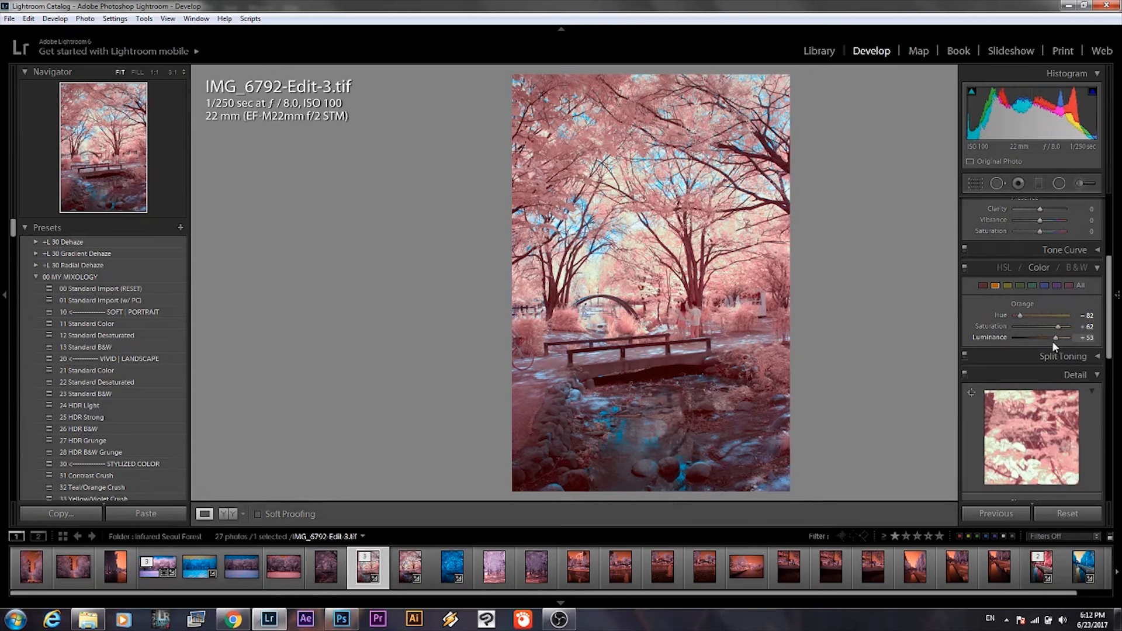
Set the photo's Contrast to +19 and Blacks to -40 in the basic tone adjustments.
left_click(1116, 316)
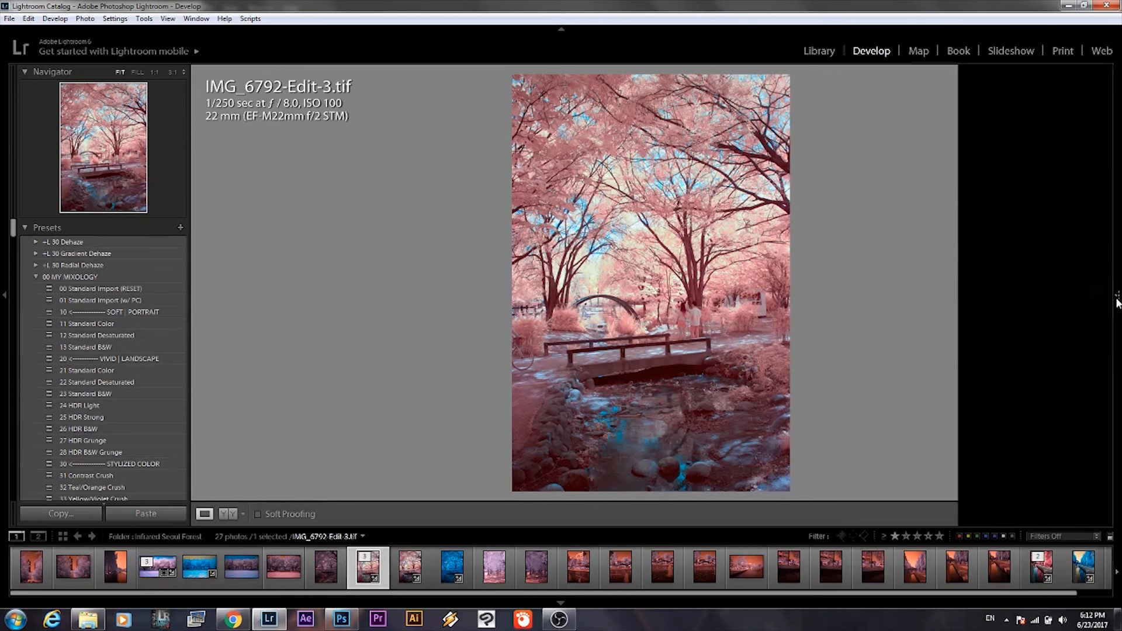
left_click_drag(1112, 304, 1117, 227)
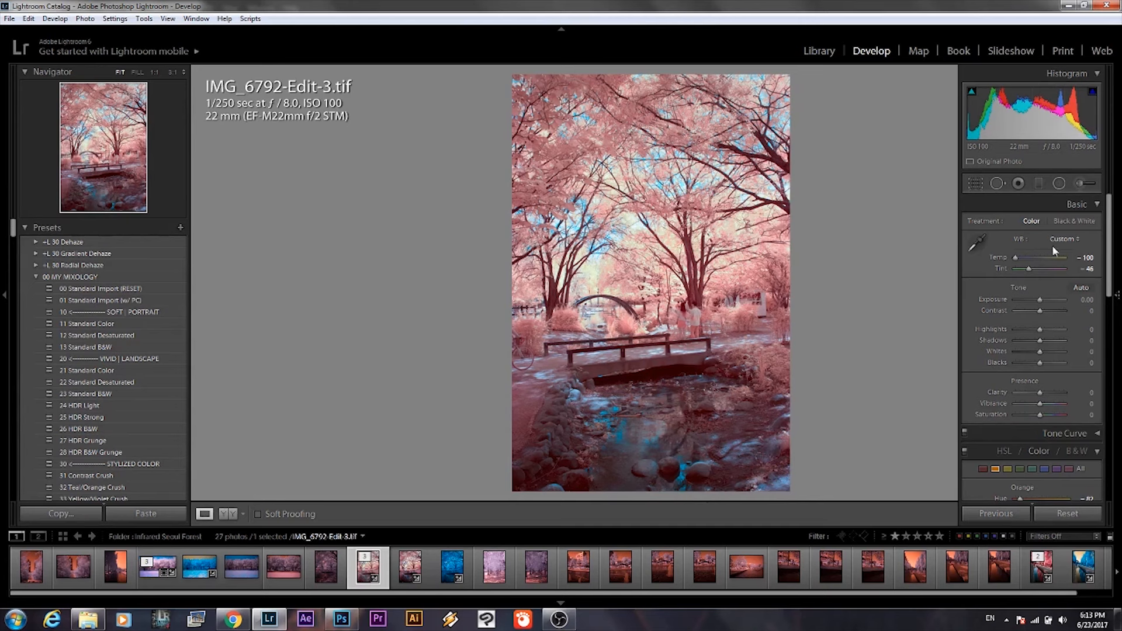
left_click_drag(1045, 316, 1047, 315)
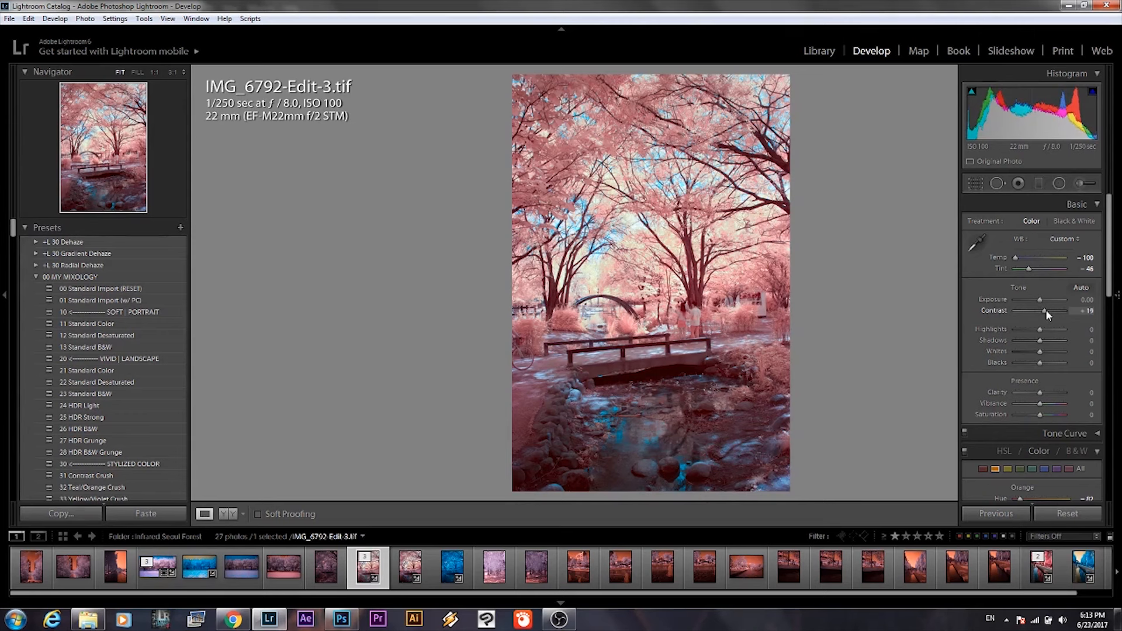
left_click_drag(1040, 363, 1030, 363)
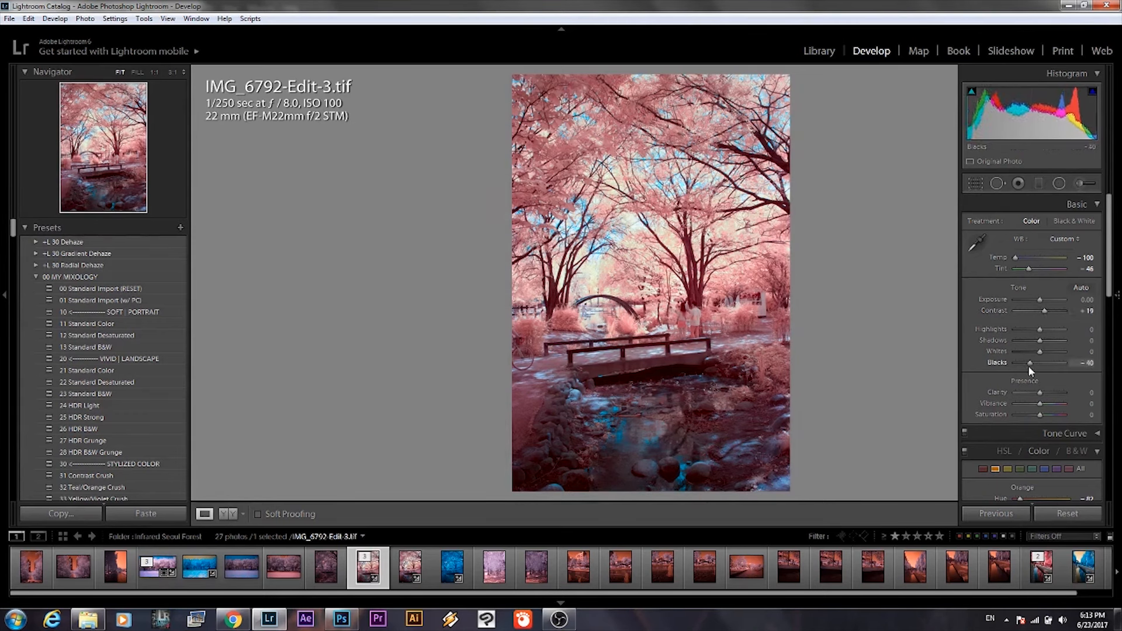
Show the clipping indicators, lower Highlights to -64 and set Exposure to +0.24.
left_click_drag(1039, 332, 1034, 334)
key("j")
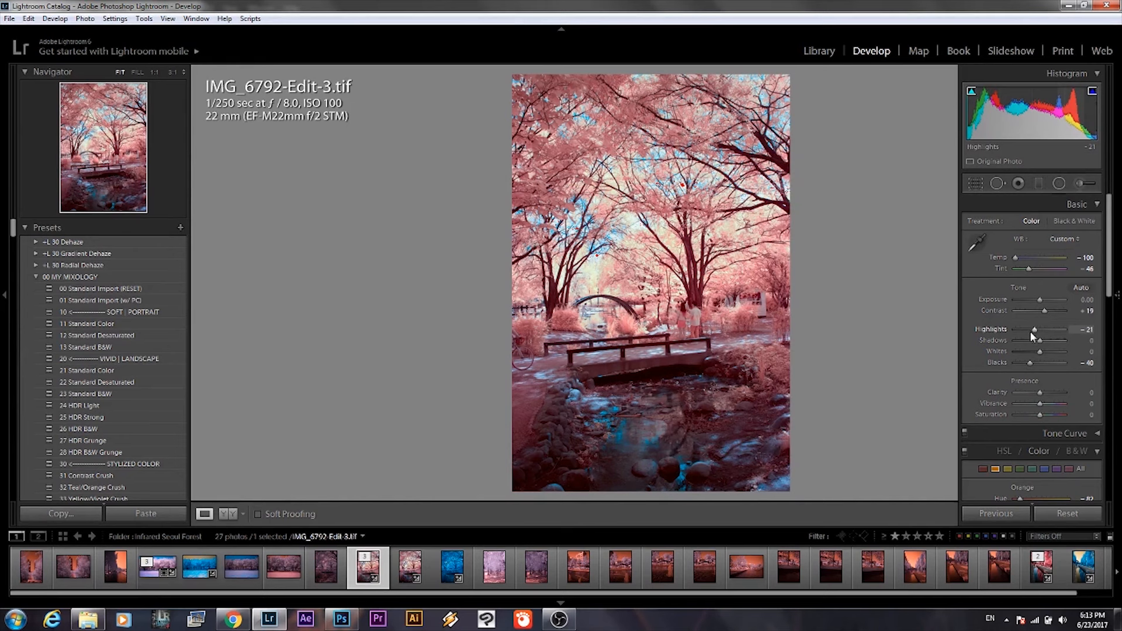
left_click_drag(1028, 333, 1025, 339)
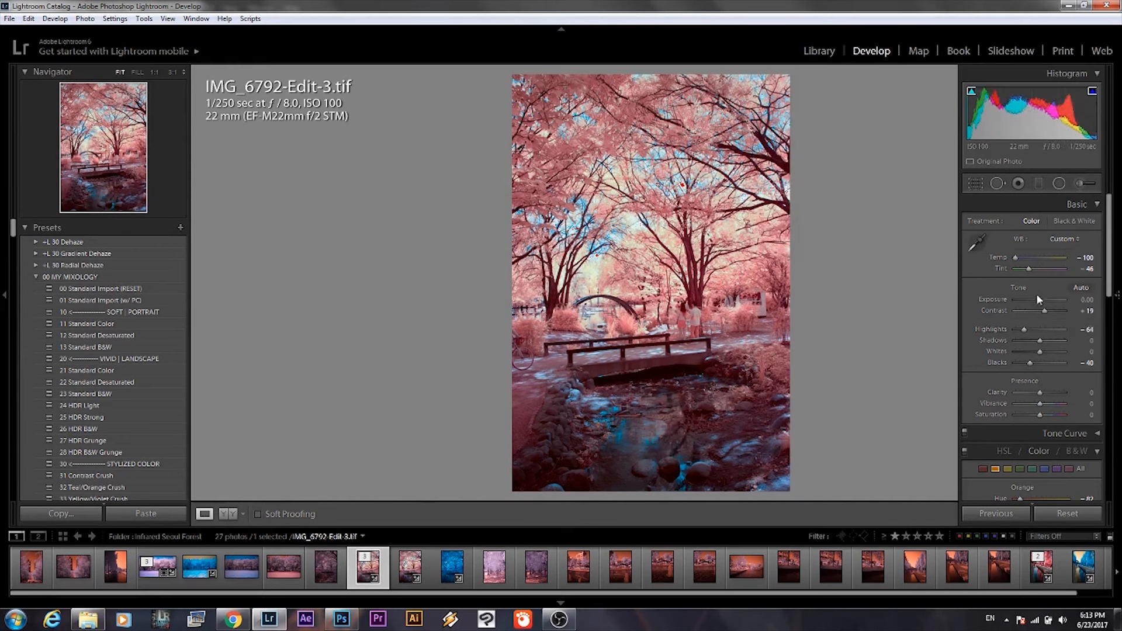
left_click_drag(1041, 302, 1041, 302)
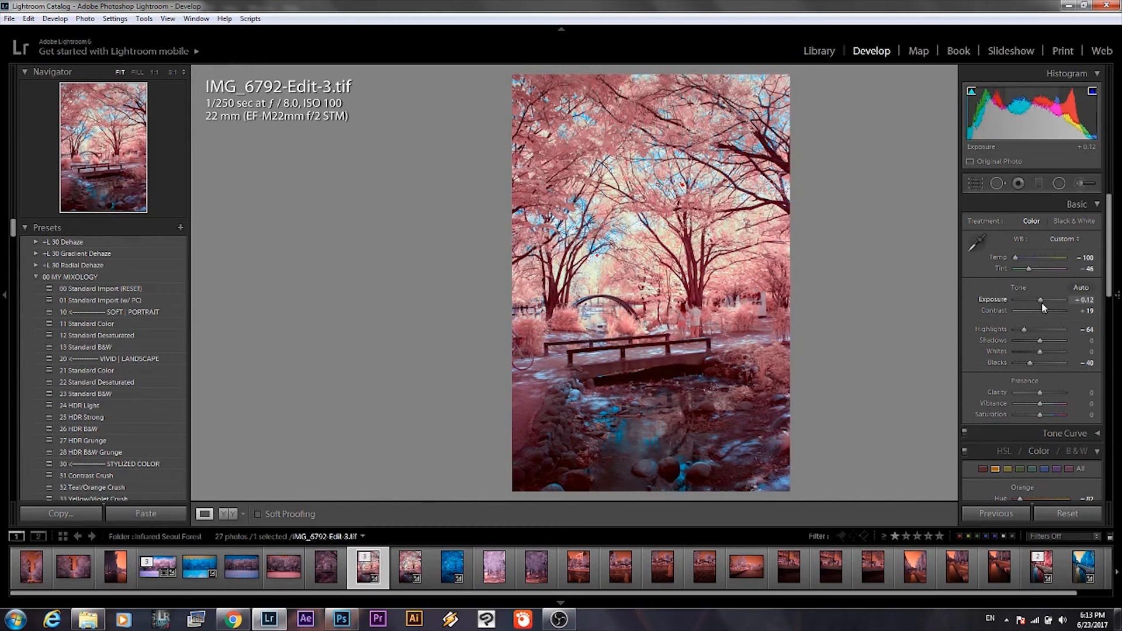
left_click_drag(1042, 303, 1043, 302)
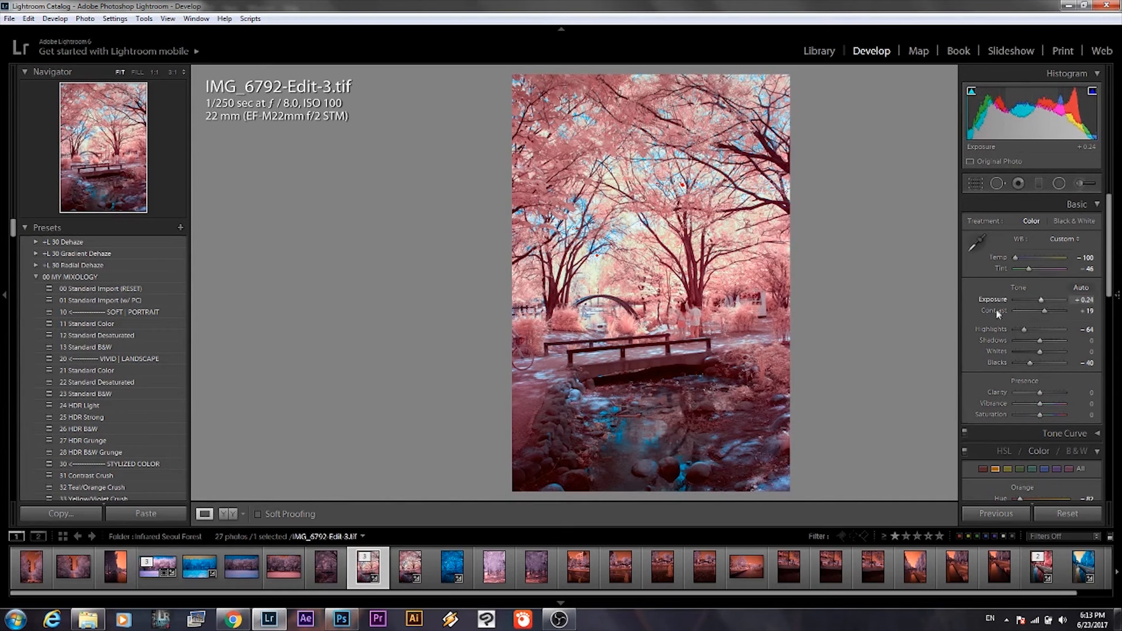
In the colour adjustments, set Blue to Saturation +71 and Luminance -27 with Hue reset to 0.
mouse_move(1119, 316)
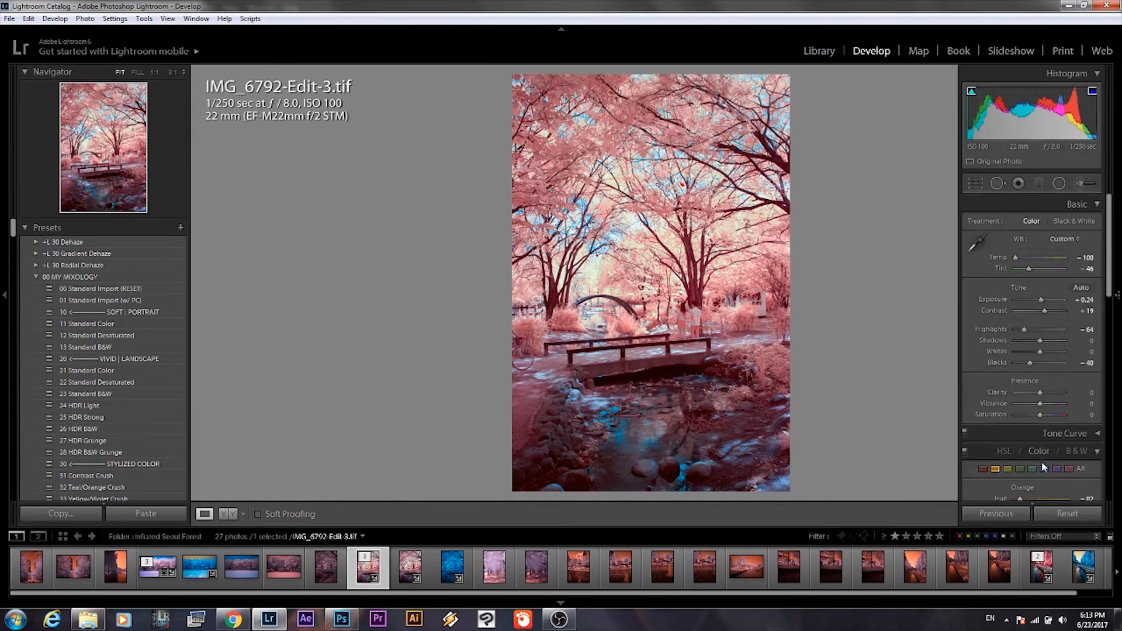
left_click_drag(1114, 271, 1117, 334)
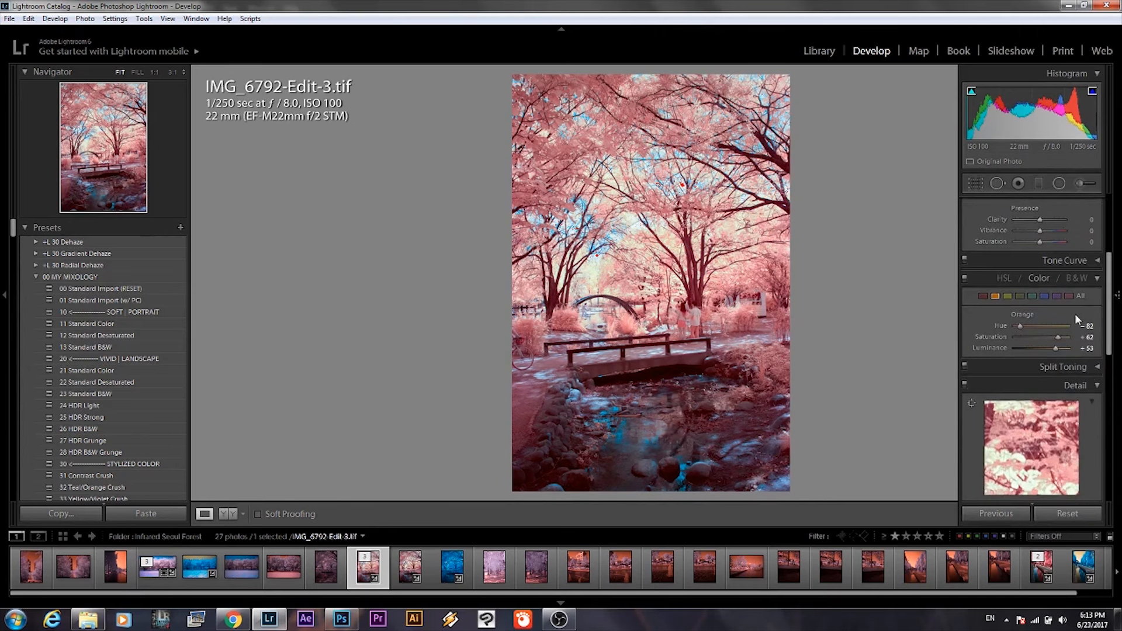
left_click(1044, 296)
left_click_drag(1042, 325, 1033, 355)
double_click(1007, 325)
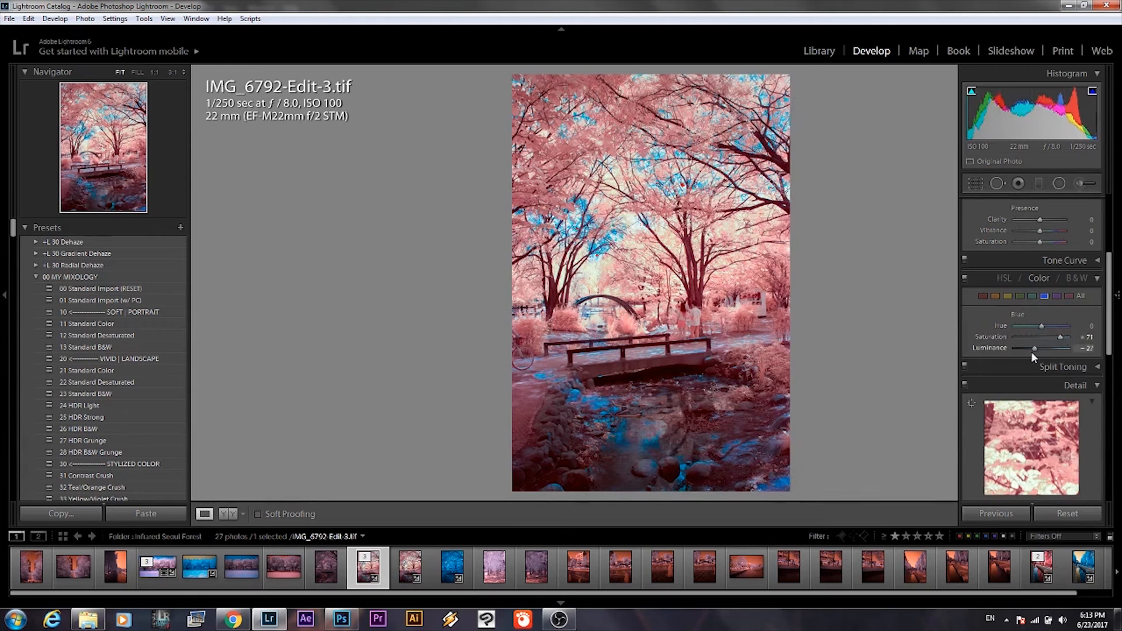
key("F8")
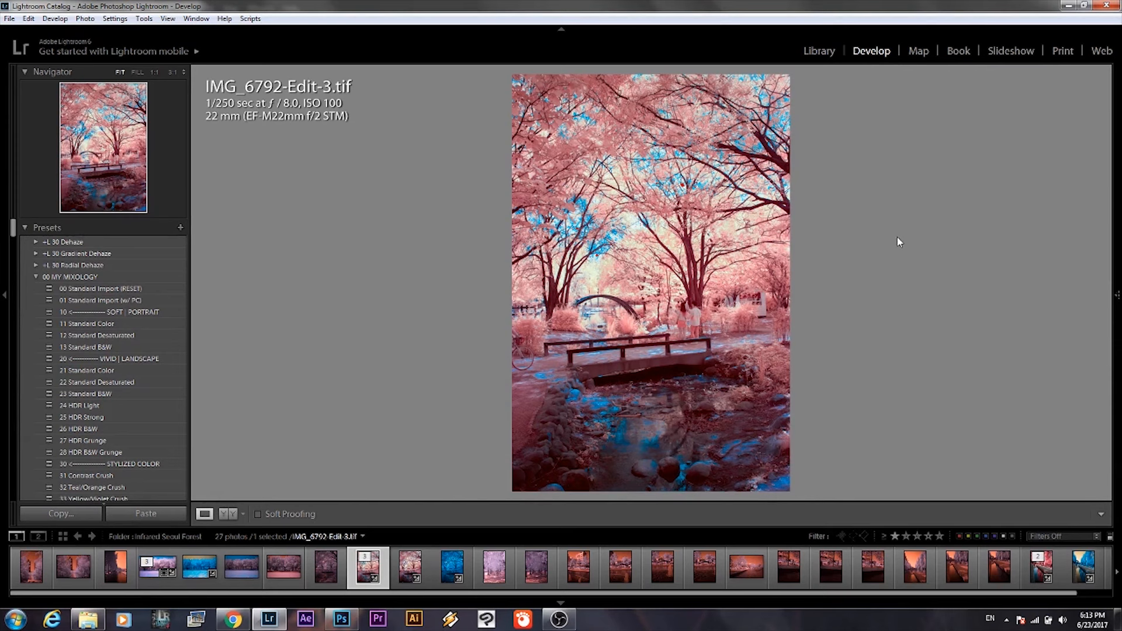
Open IMG_6415.CR2 from the Infrared Gyeongbokgung folder in the Develop module.
left_click(823, 52)
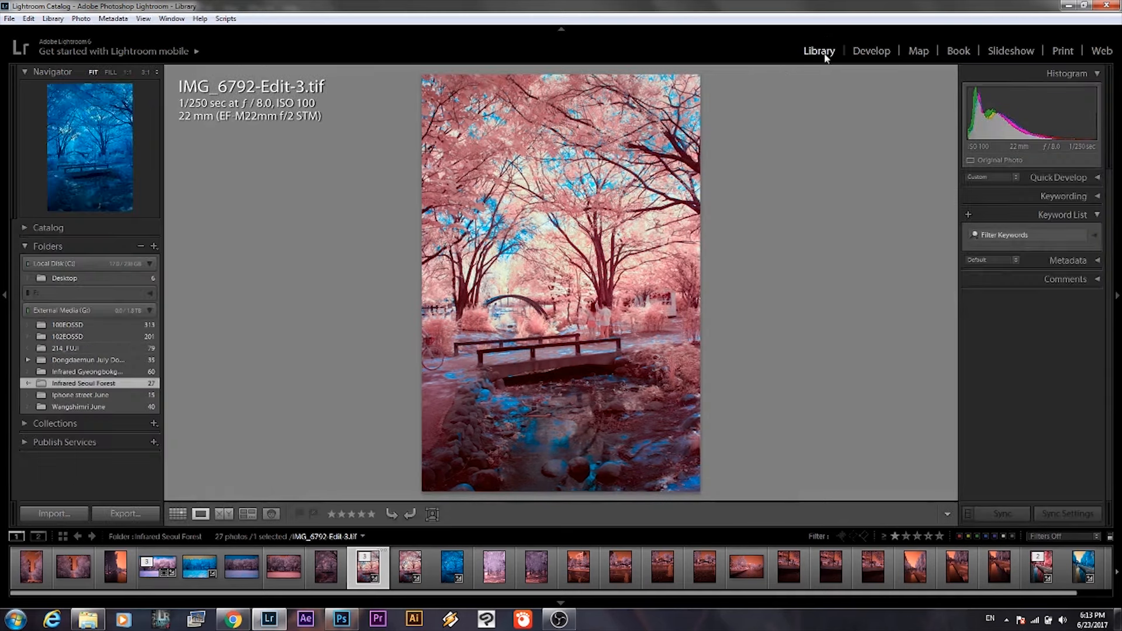
left_click(97, 373)
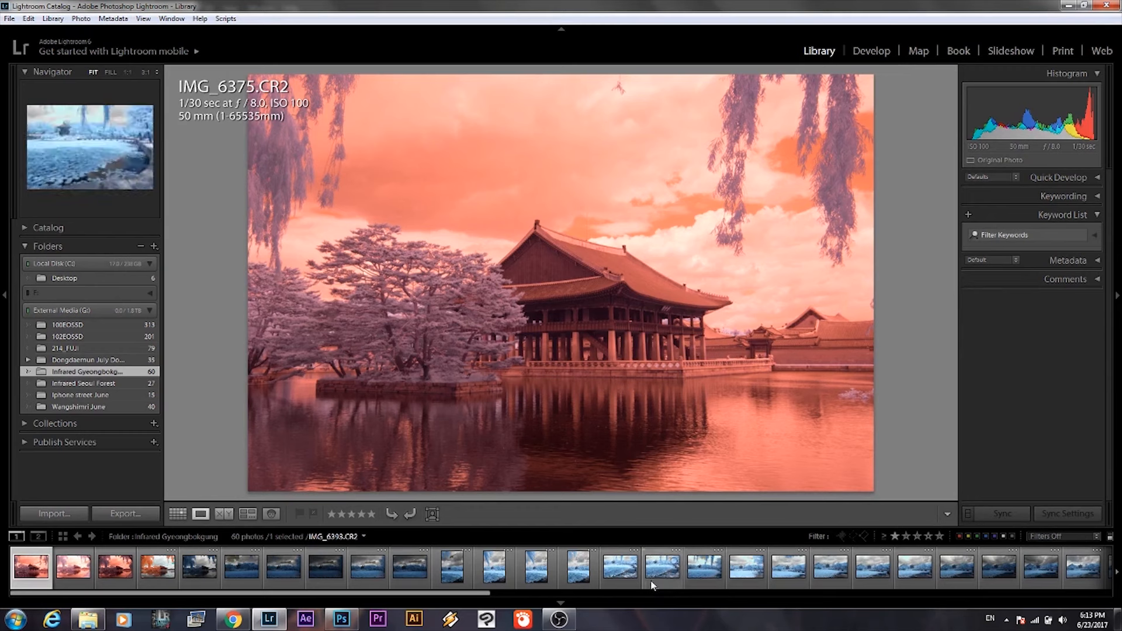
left_click(1073, 577)
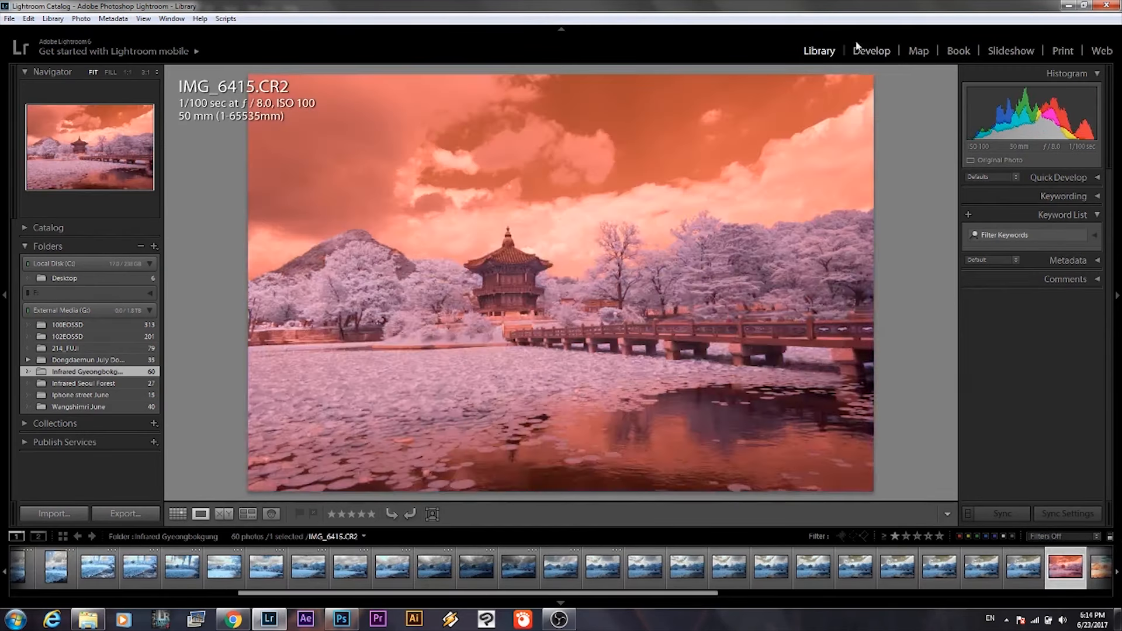
left_click(868, 50)
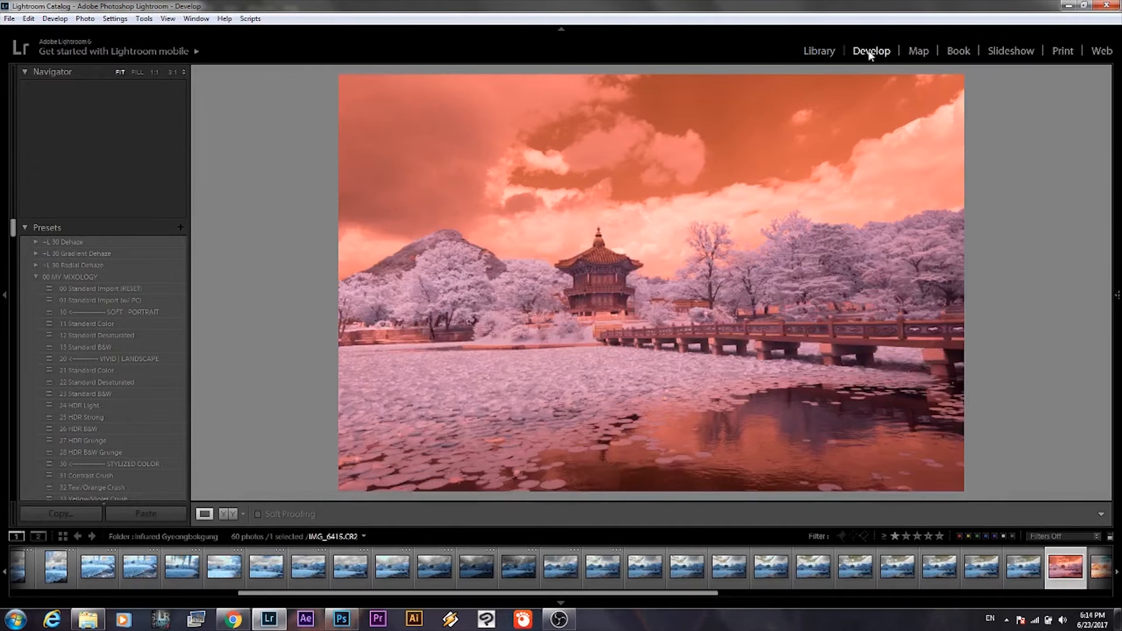
Apply the Canon EOS M2 Infrared camera profile to IMG_6415.CR2 in the camera calibration settings.
mouse_move(1118, 305)
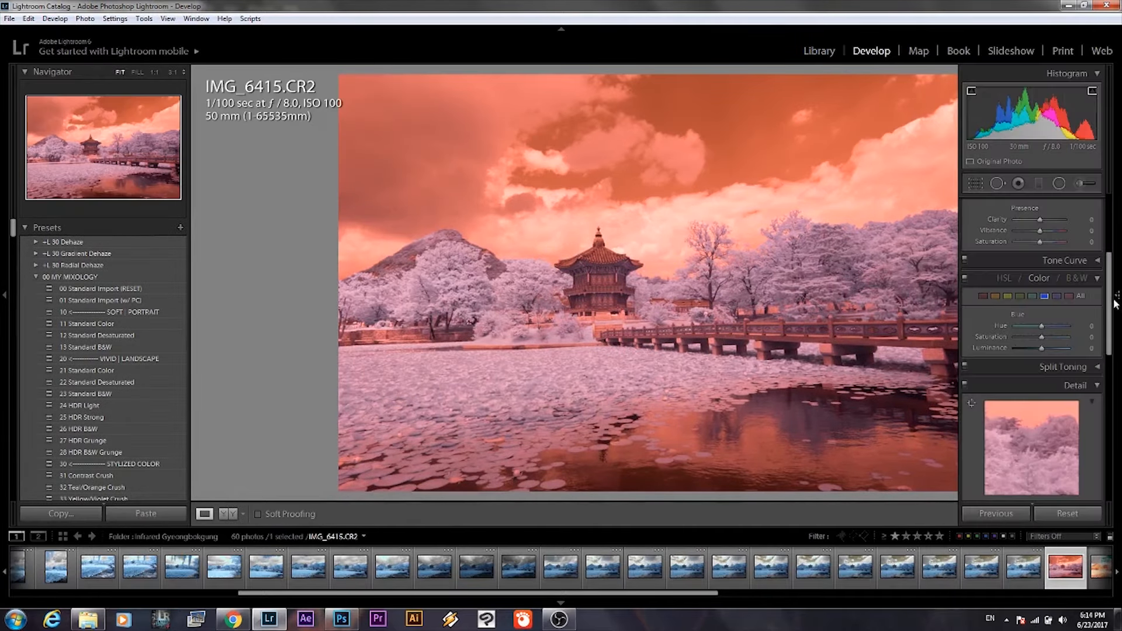
scroll(1110, 332, "down", 2)
scroll(1111, 332, "down", 5)
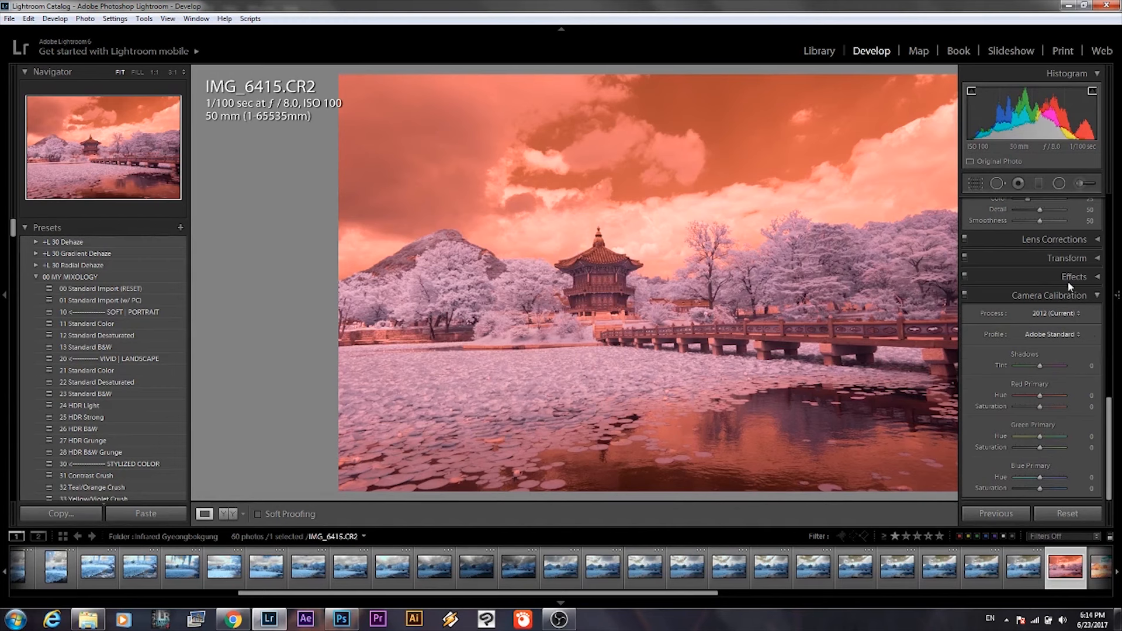
left_click(1059, 334)
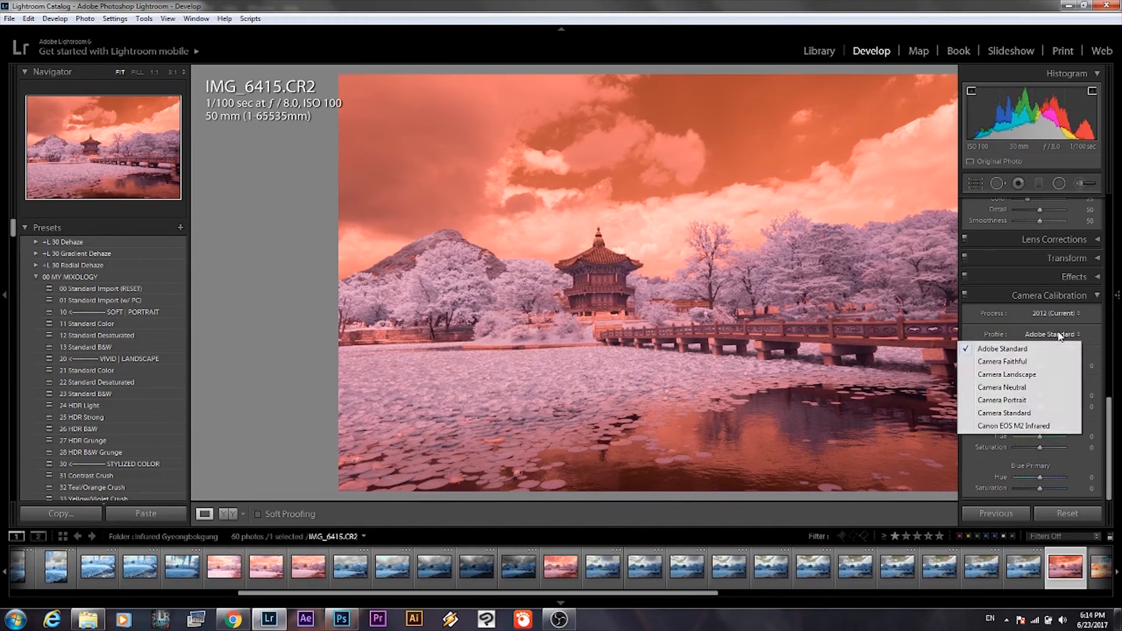
left_click(1014, 427)
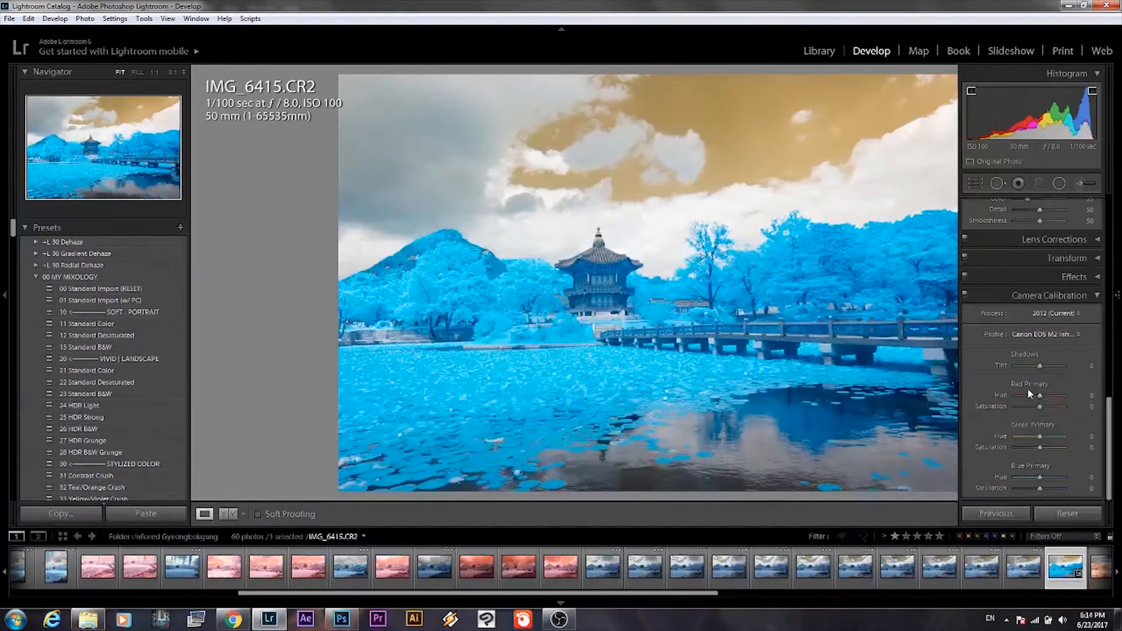
Send the selected infrared photo to Adobe Photoshop CC 2014 for editing, opening it despite the Camera Raw compatibility notice.
right_click(1059, 576)
mouse_move(1052, 303)
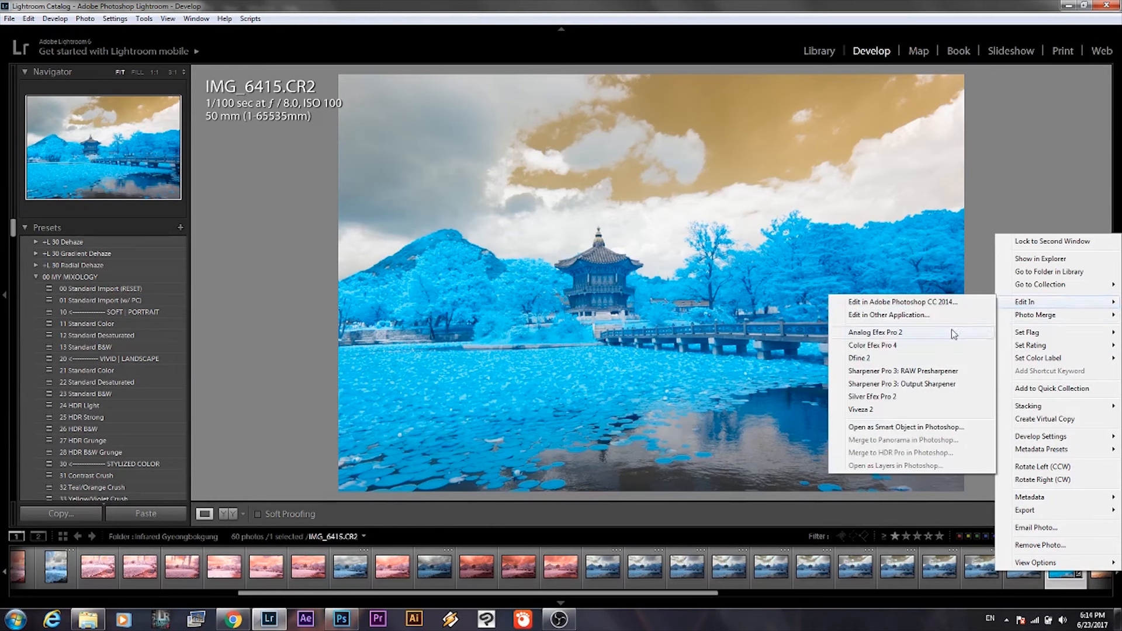
left_click(927, 303)
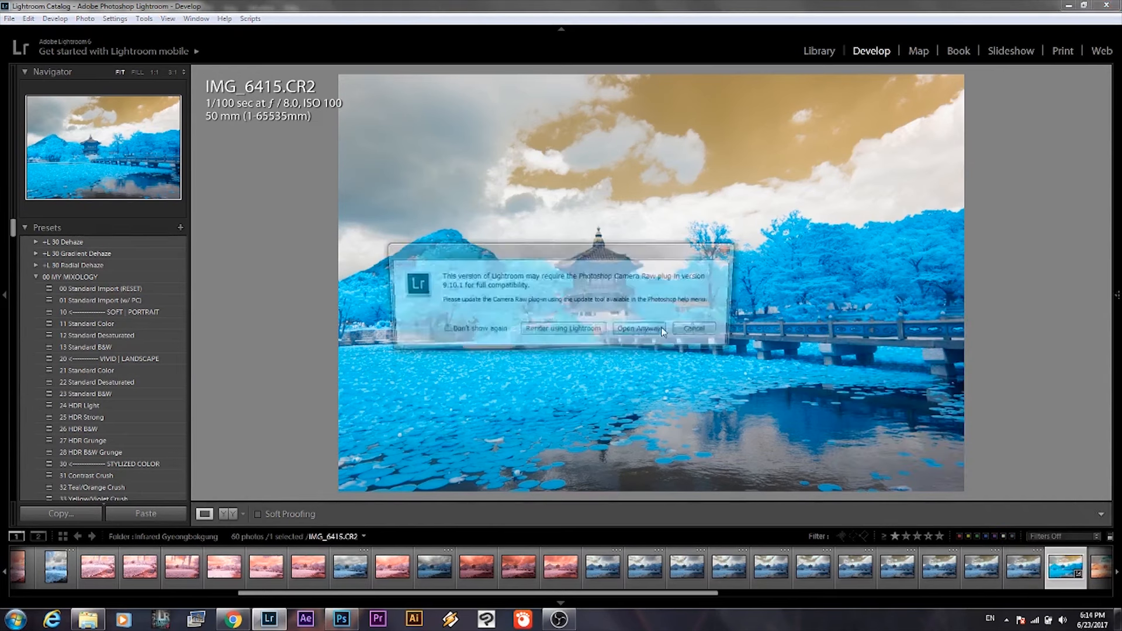
left_click(637, 337)
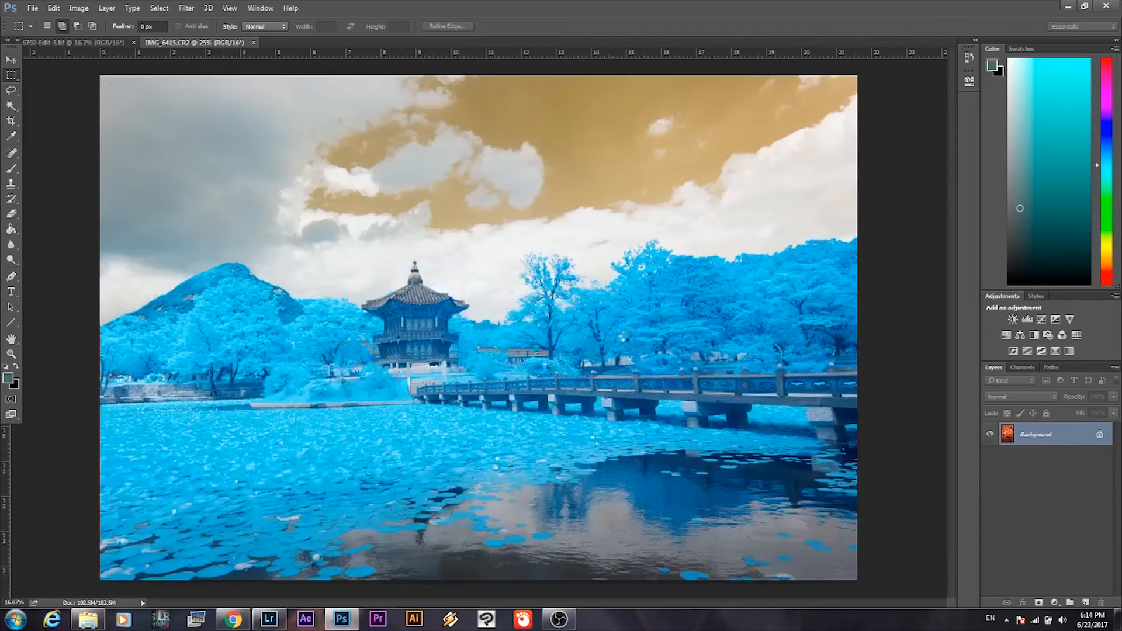
Start a Channel Mixer adjustment and set the Red output channel to Red 0% and Blue 100%.
left_click(73, 10)
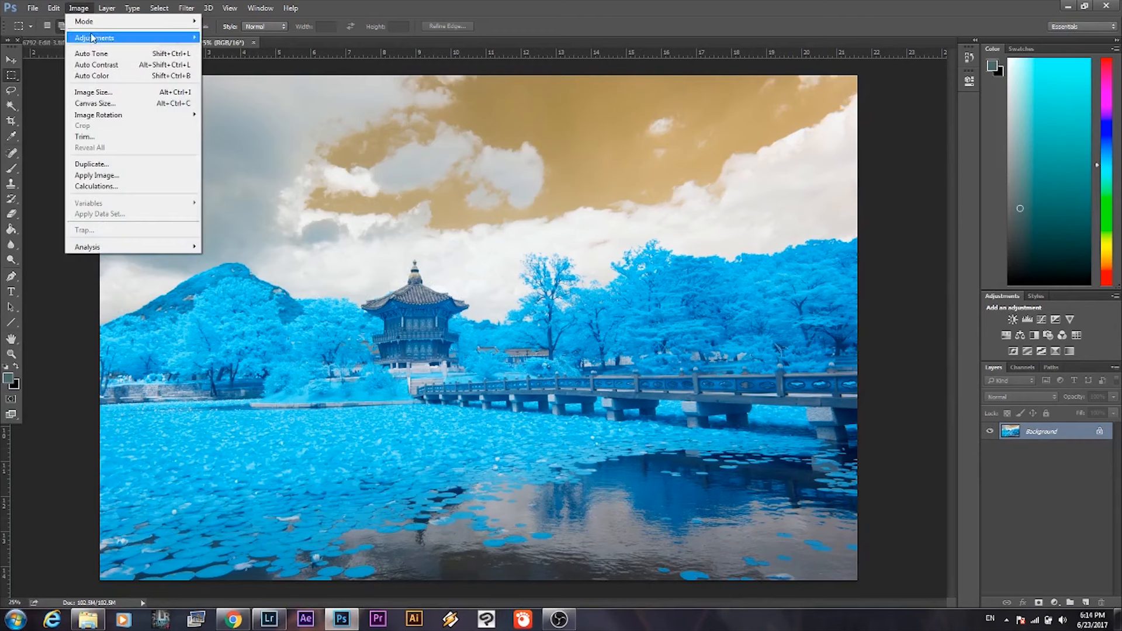
mouse_move(95, 40)
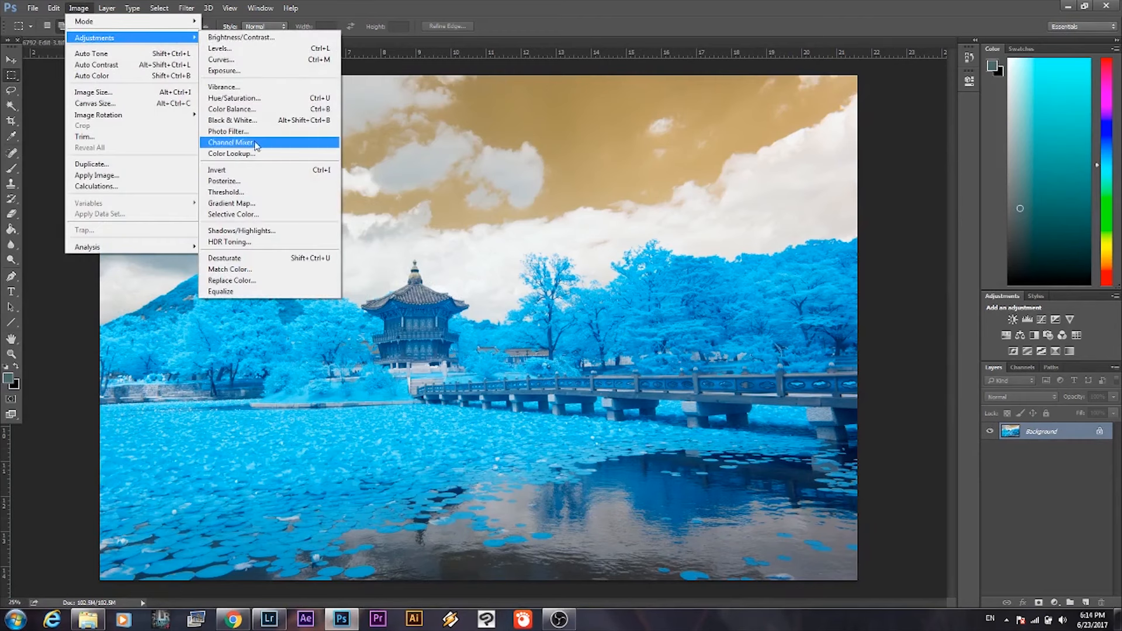
left_click(255, 143)
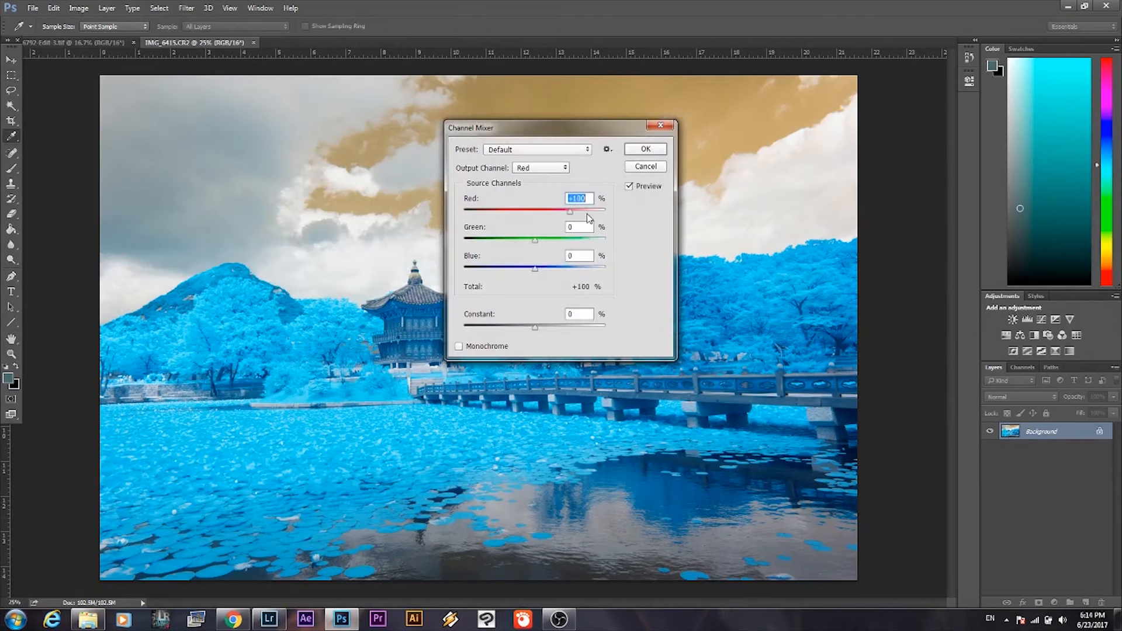
type("0")
left_click(567, 257)
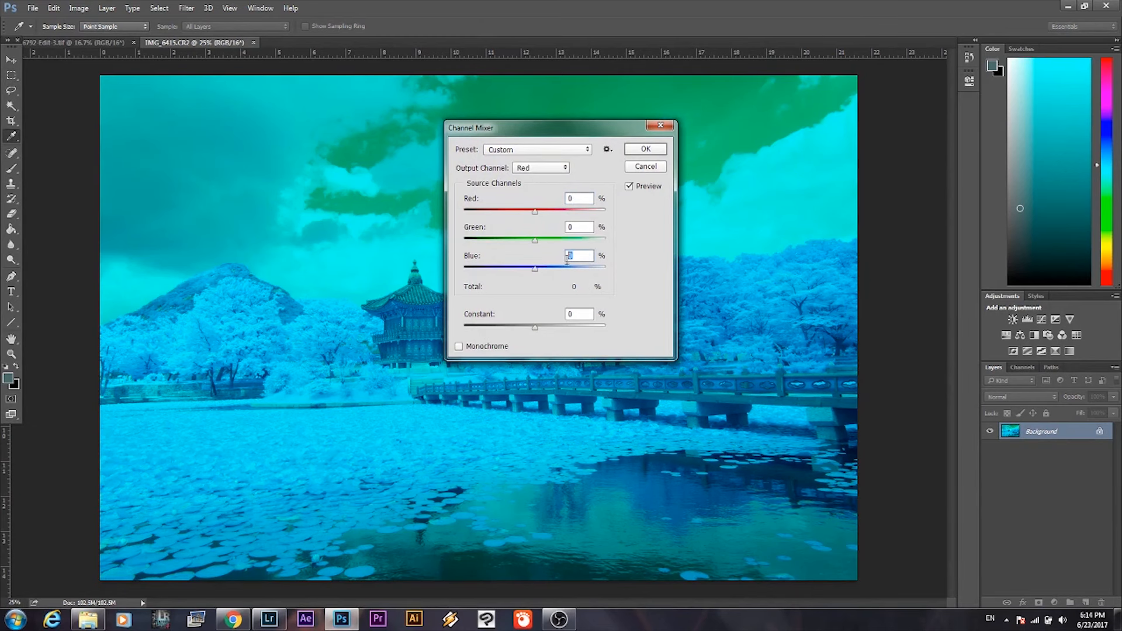
type("100")
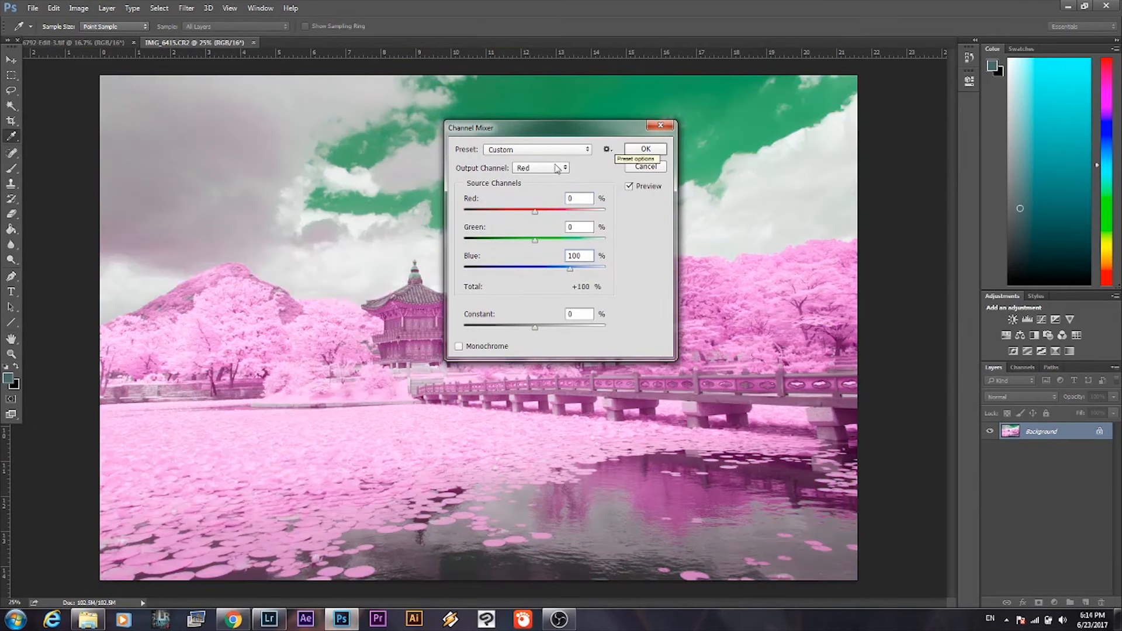
Set the Blue output channel to Red 100% and Blue 0%, and apply the Channel Mixer adjustment.
left_click(559, 169)
left_click(558, 195)
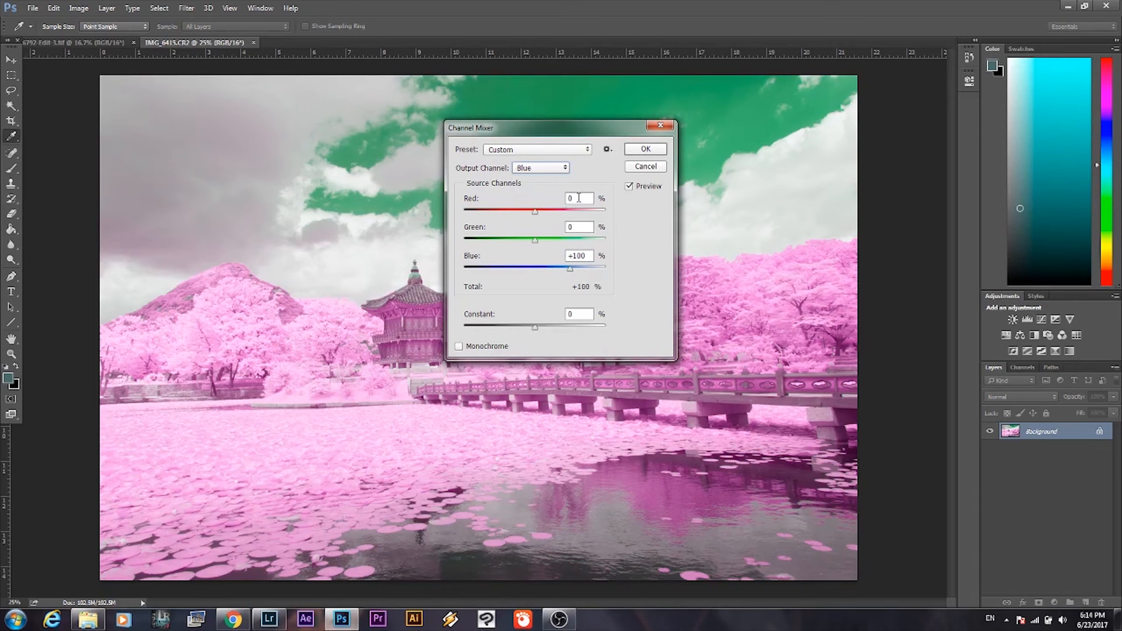
type("100")
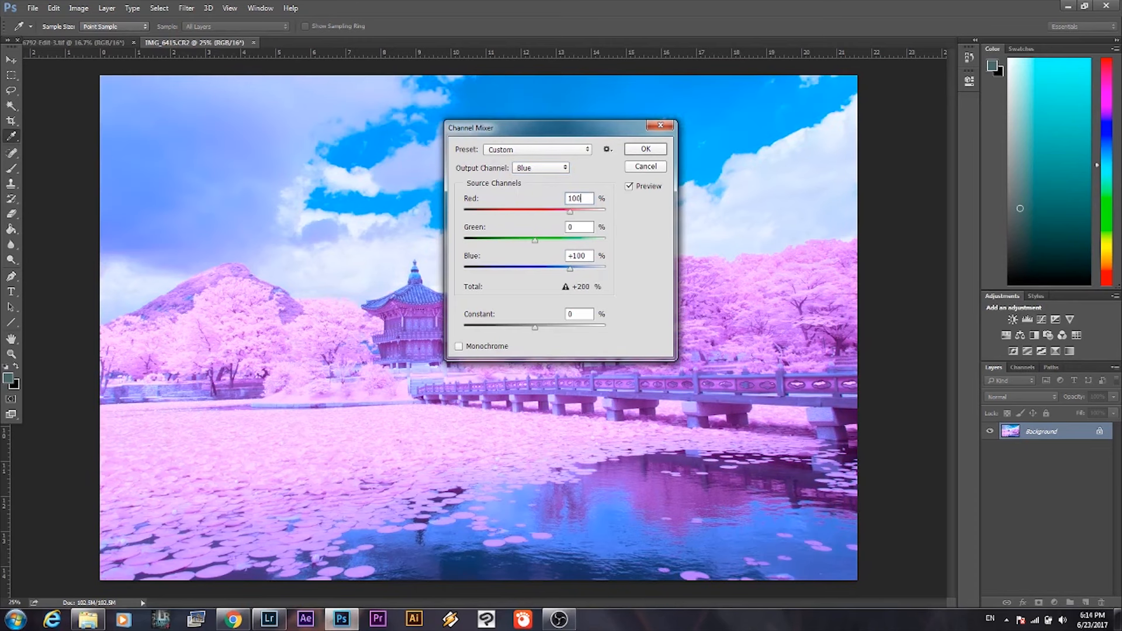
left_click_drag(591, 255, 536, 266)
type("0")
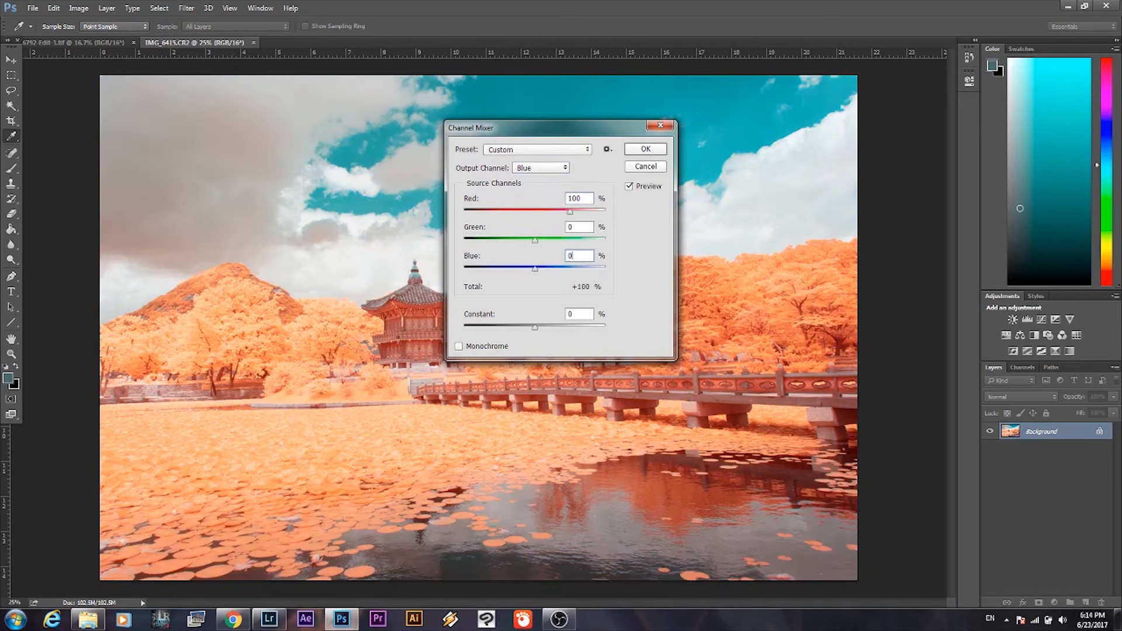
left_click(647, 149)
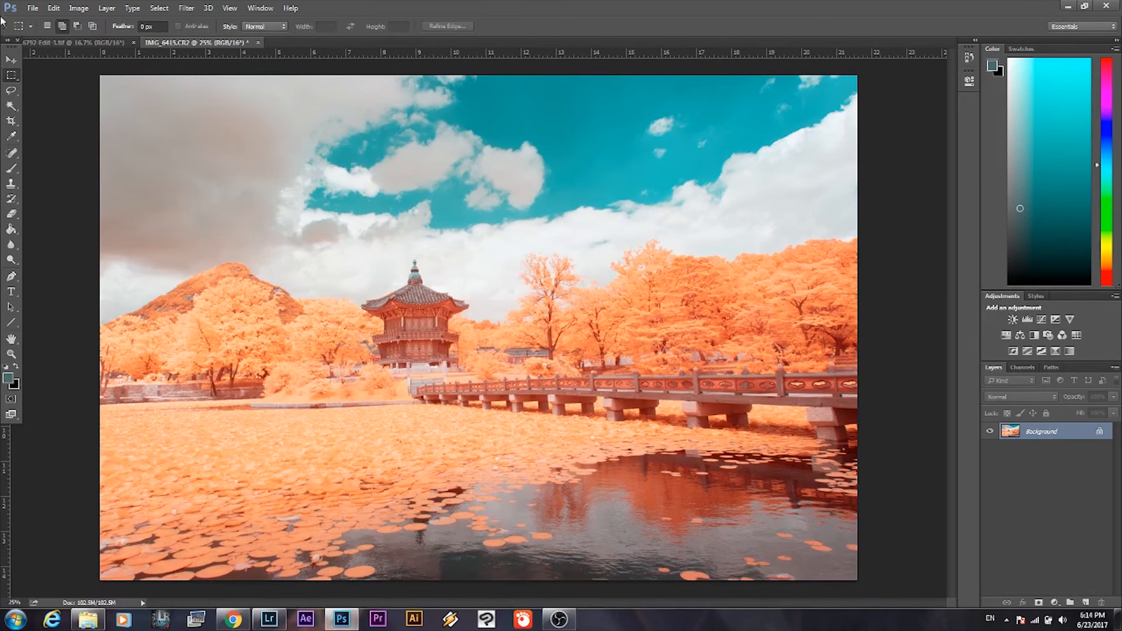
Save the channel-swapped photo and switch back to Lightroom.
left_click(32, 9)
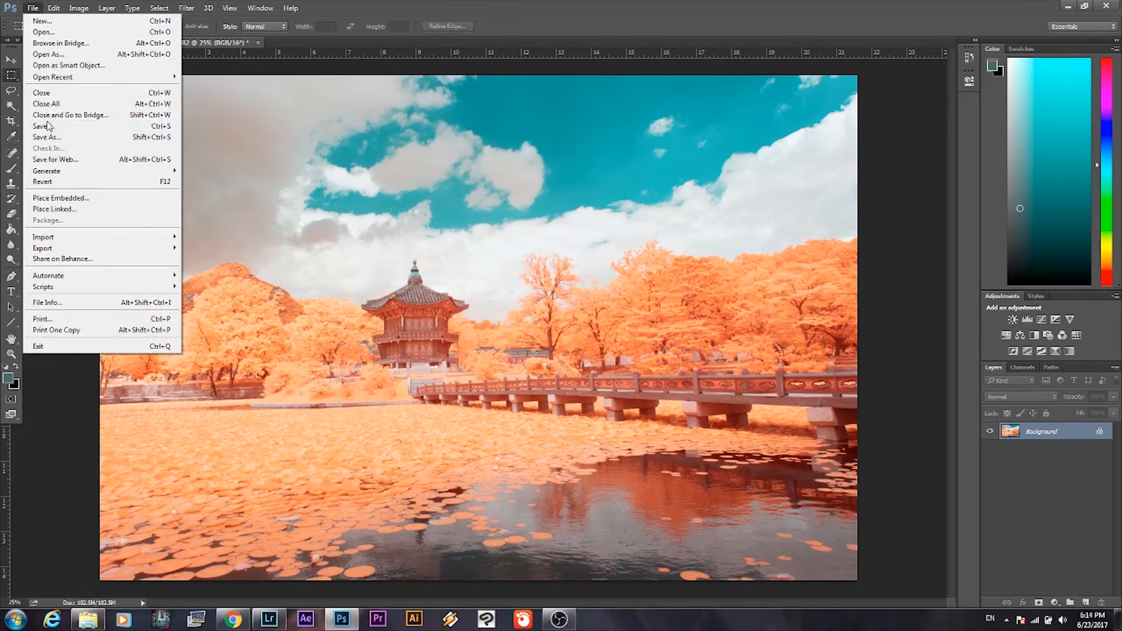
left_click(49, 126)
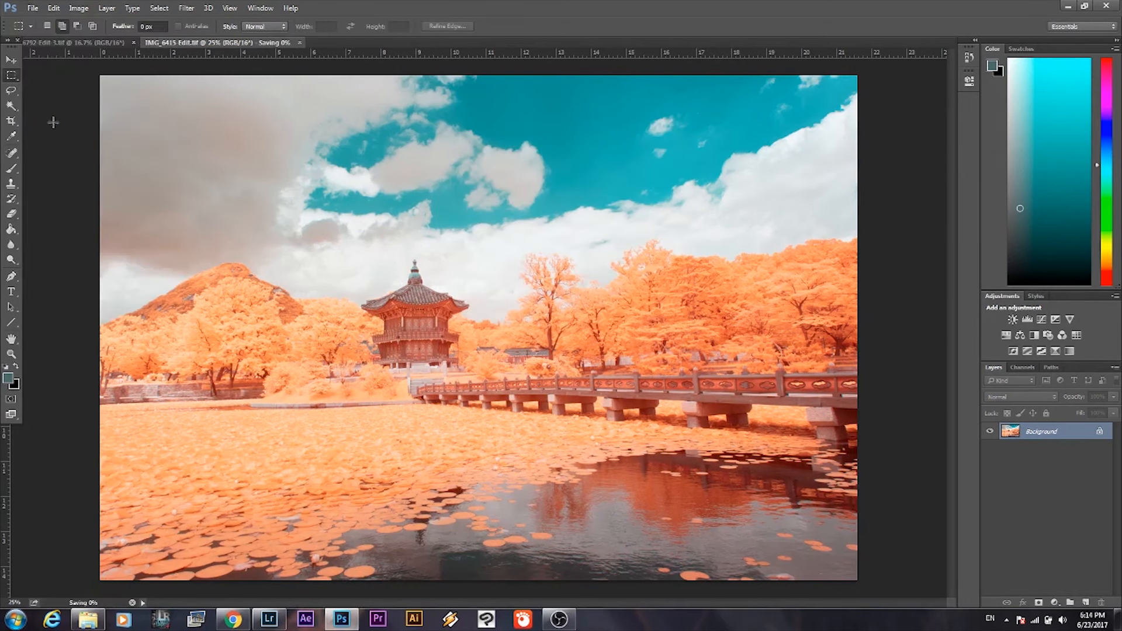
left_click(270, 621)
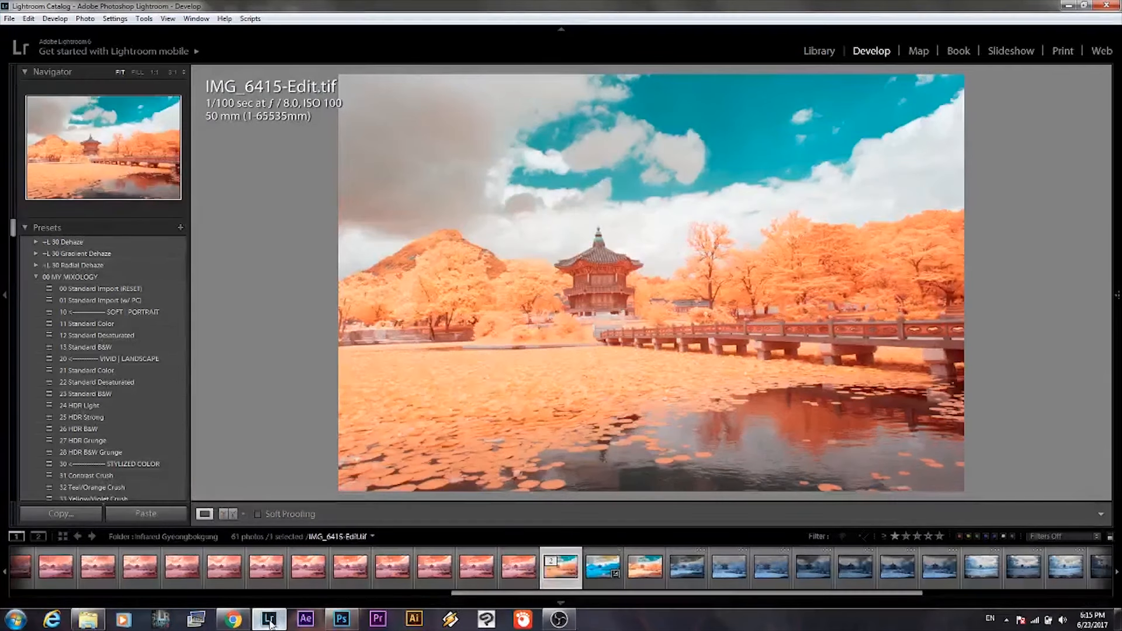
Set the white balance of IMG_6415-Edit.tif by sampling the dark grey cloud as neutral, and lower Exposure to -0.36.
mouse_move(1106, 228)
left_click_drag(1110, 411, 1112, 206)
left_click(975, 240)
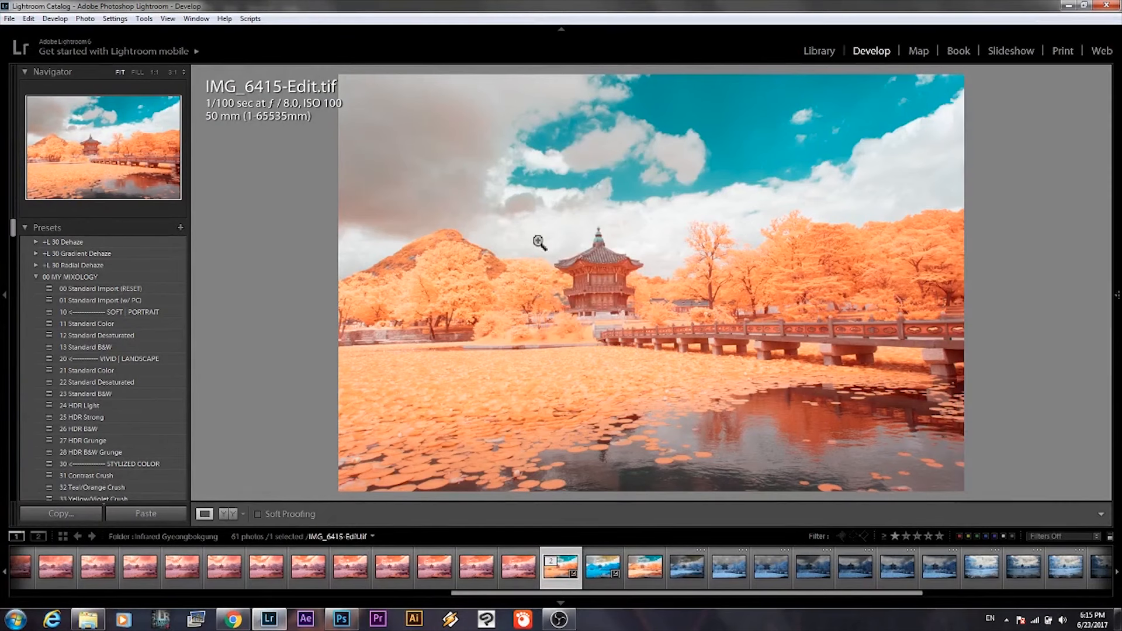
mouse_move(1118, 229)
left_click(976, 237)
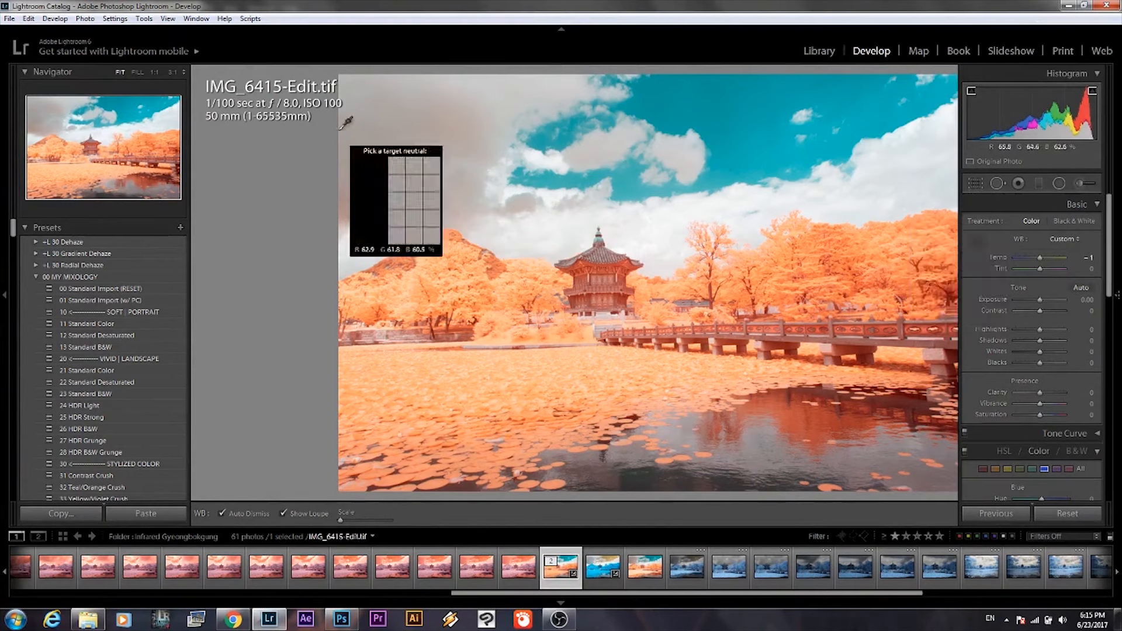
left_click(440, 135)
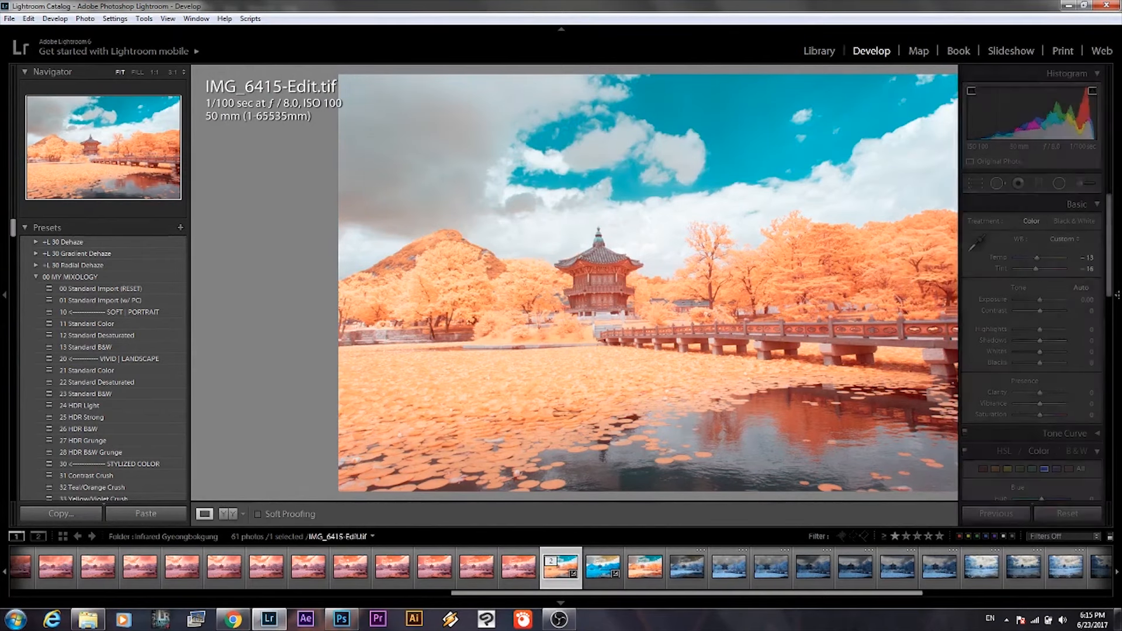
left_click_drag(1040, 299, 1039, 301)
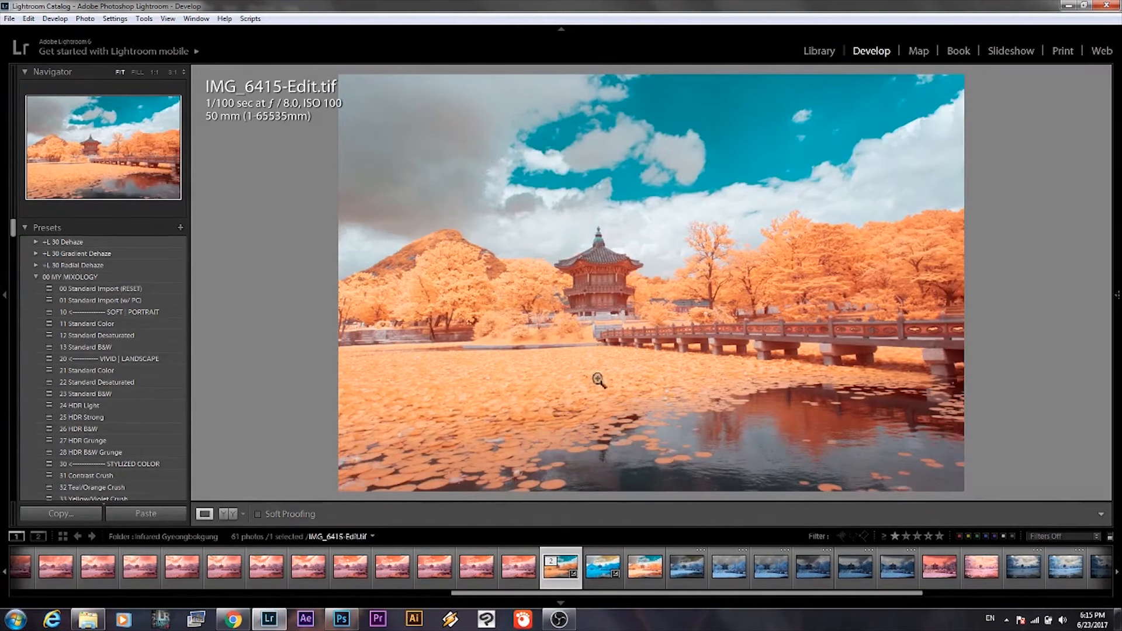
In the colour adjustments, set Orange to Hue -78 and Saturation -36 to turn the foliage pink.
scroll(1106, 315, "down", 10)
left_click_drag(1108, 316, 1108, 289)
left_click(996, 240)
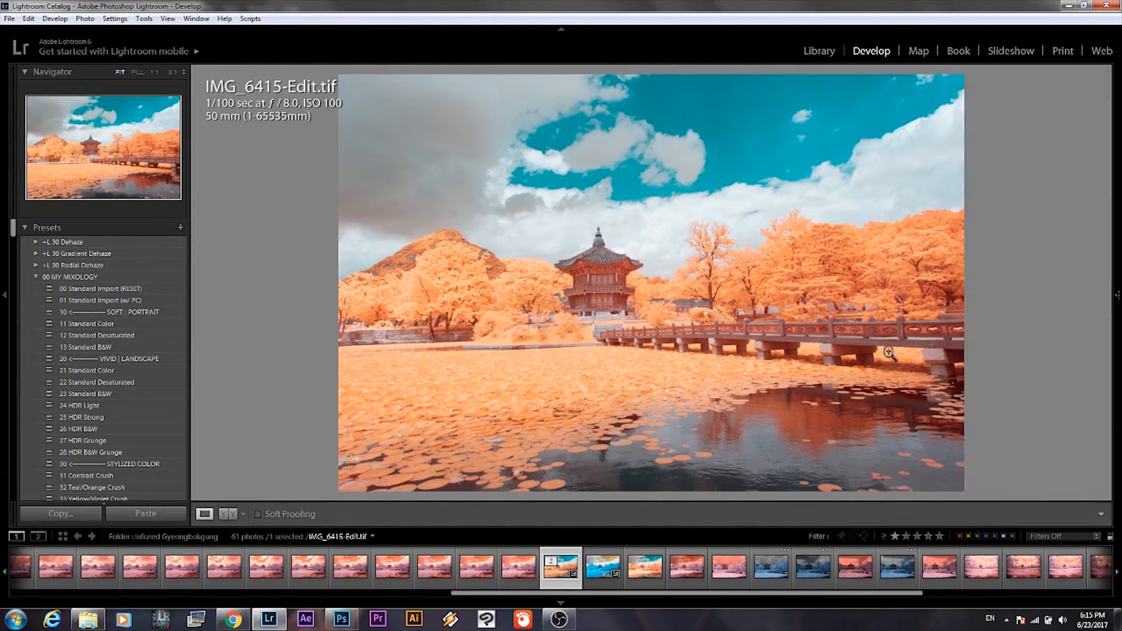
mouse_move(1040, 272)
left_mouse_down()
mouse_move(1018, 272)
mouse_move(1031, 287)
left_mouse_up()
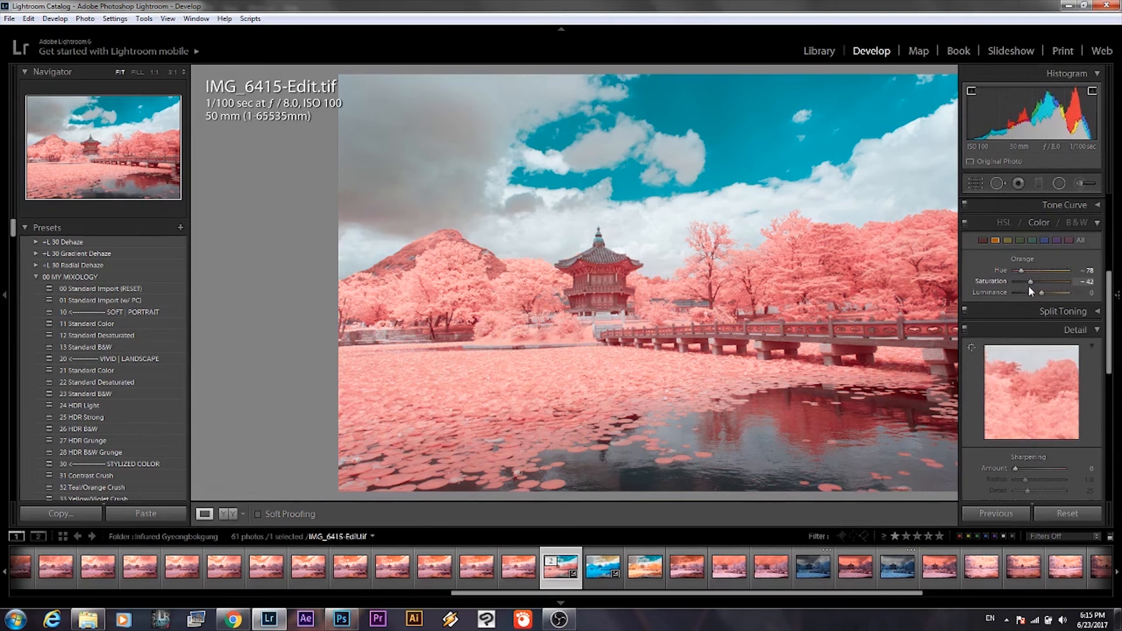
left_click_drag(1029, 287, 1031, 293)
Set Contrast to +19, Highlights to -100, Whites to +14 and Blacks to +19 in the basic tone adjustments.
left_click_drag(1110, 310, 1113, 229)
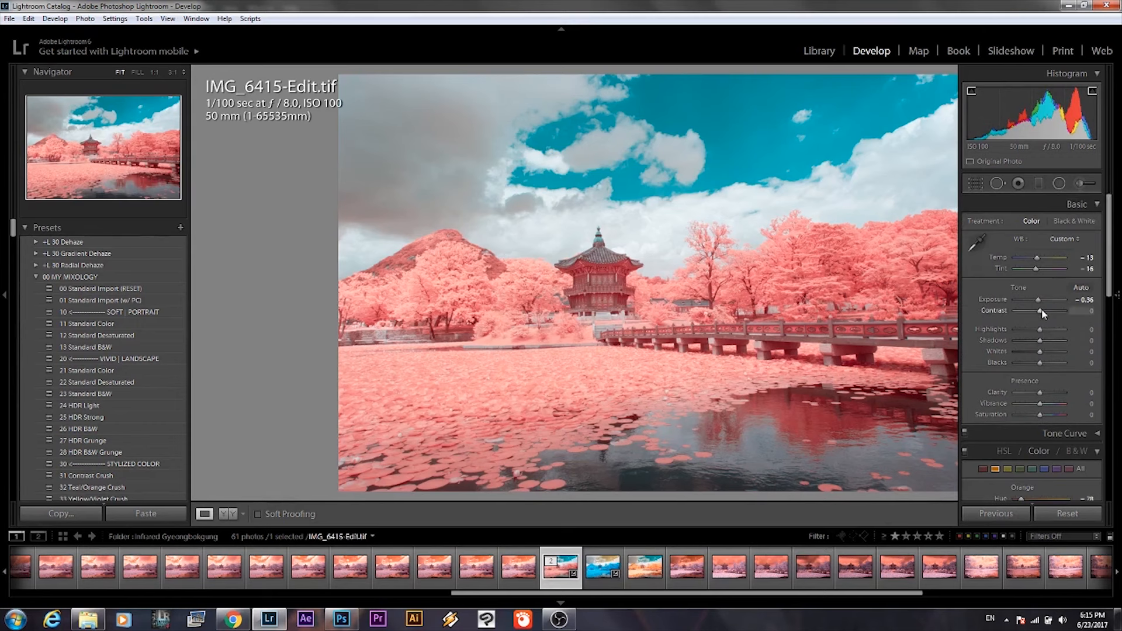
left_click_drag(1040, 312, 1048, 313)
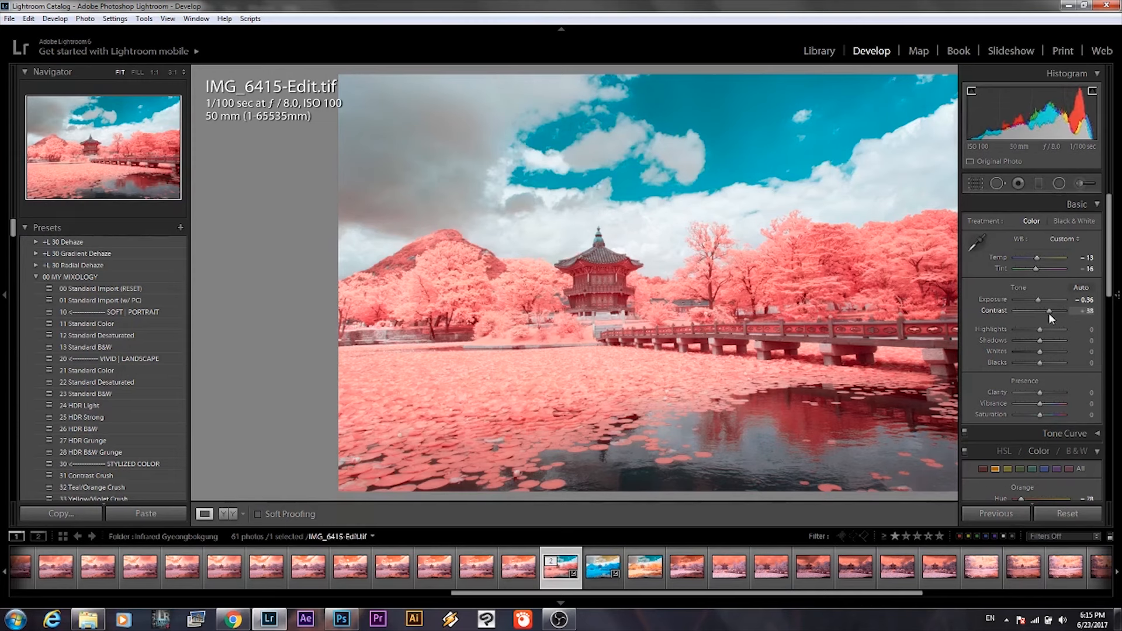
left_click_drag(997, 332, 1043, 368)
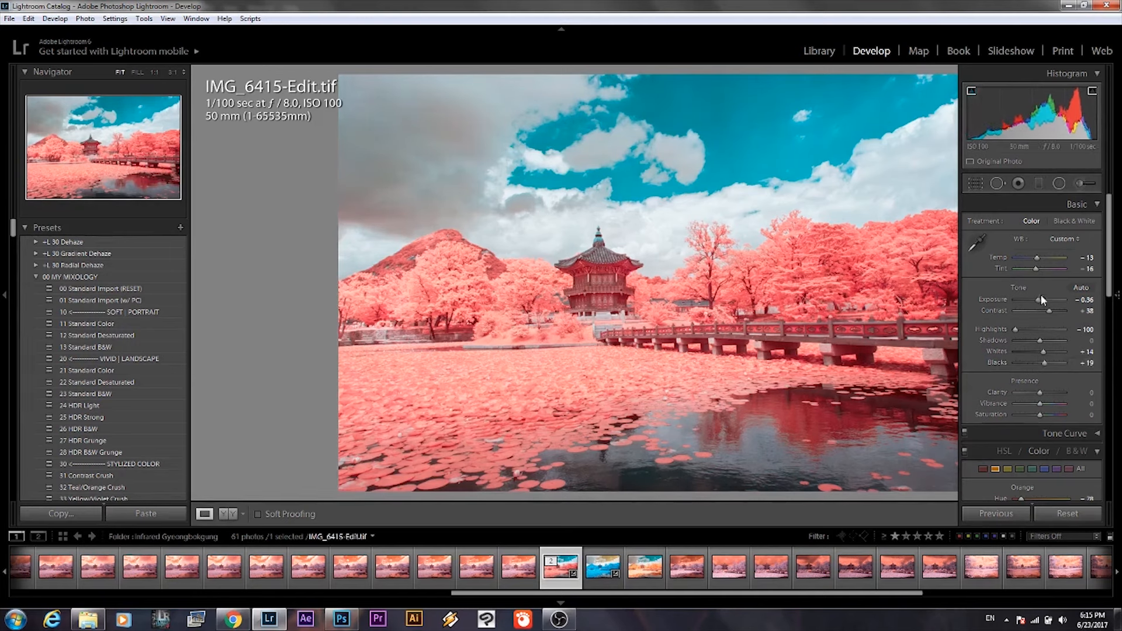
left_click_drag(1049, 312, 1045, 313)
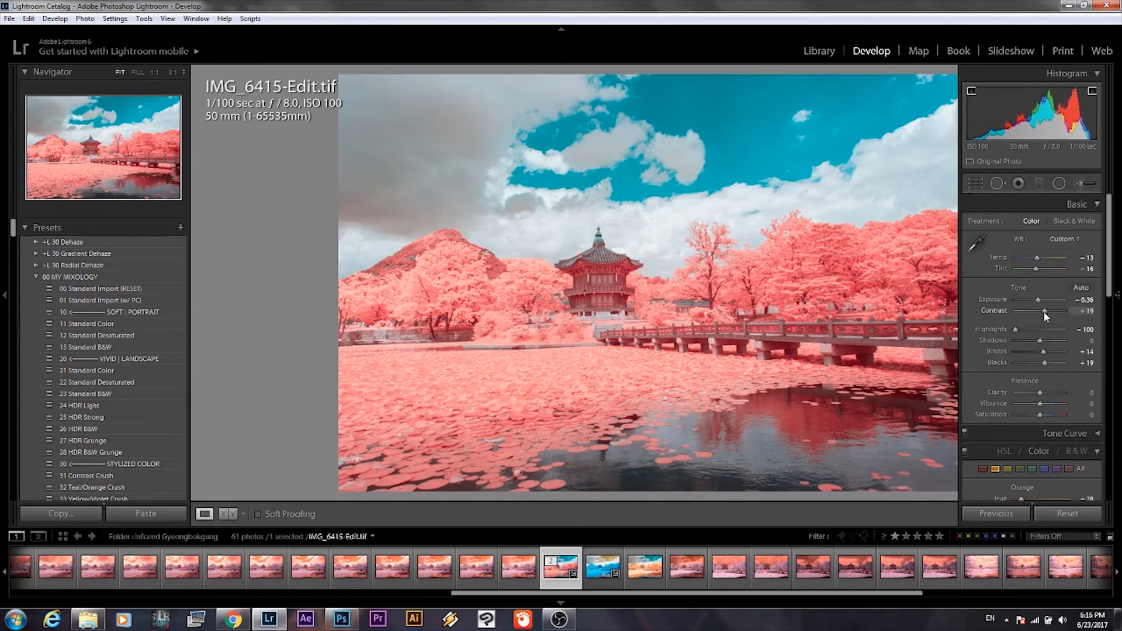
left_click(1076, 184)
left_click(1076, 184)
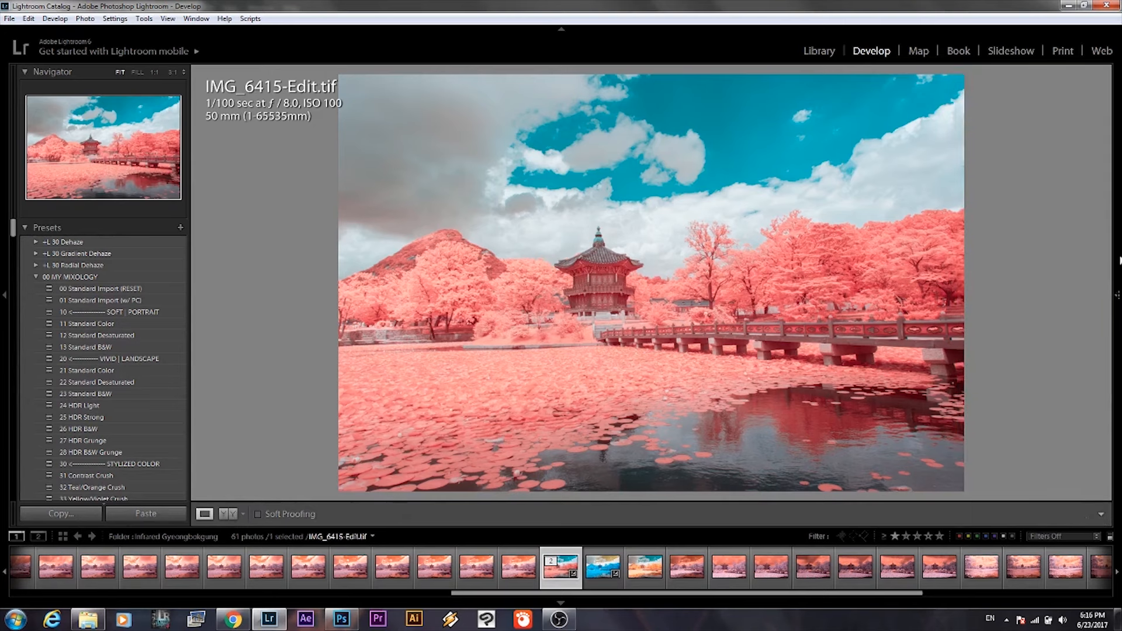
Set the Aqua Hue to +96 in the colour adjustments to make the sky a deeper blue.
mouse_move(1117, 263)
left_click_drag(1109, 263, 1109, 331)
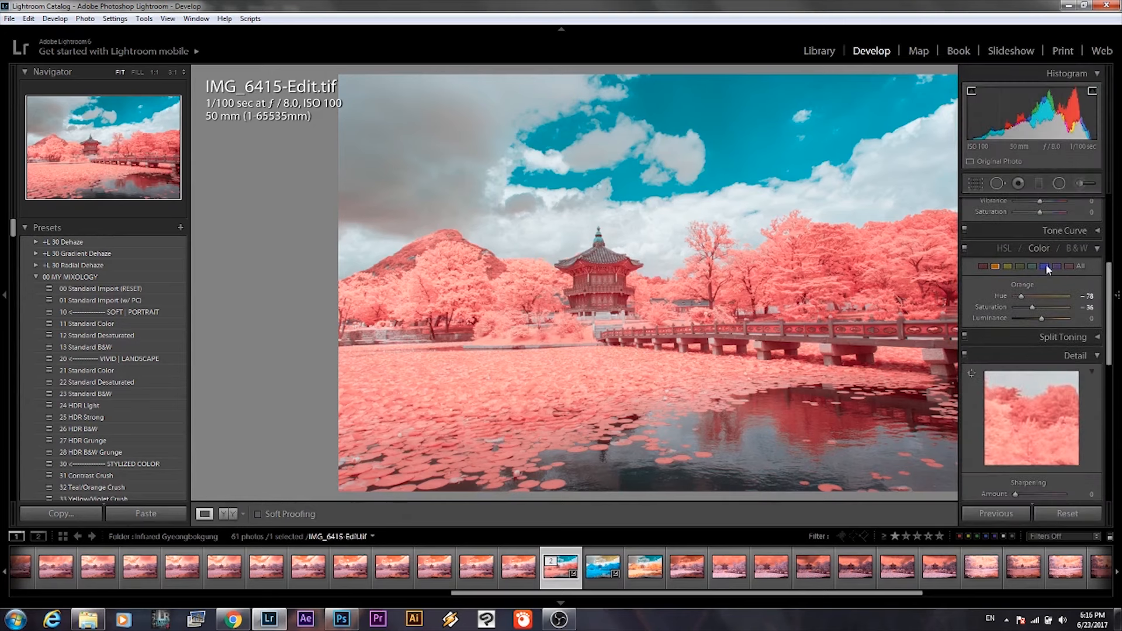
left_click(1033, 267)
left_click_drag(1041, 296, 1067, 293)
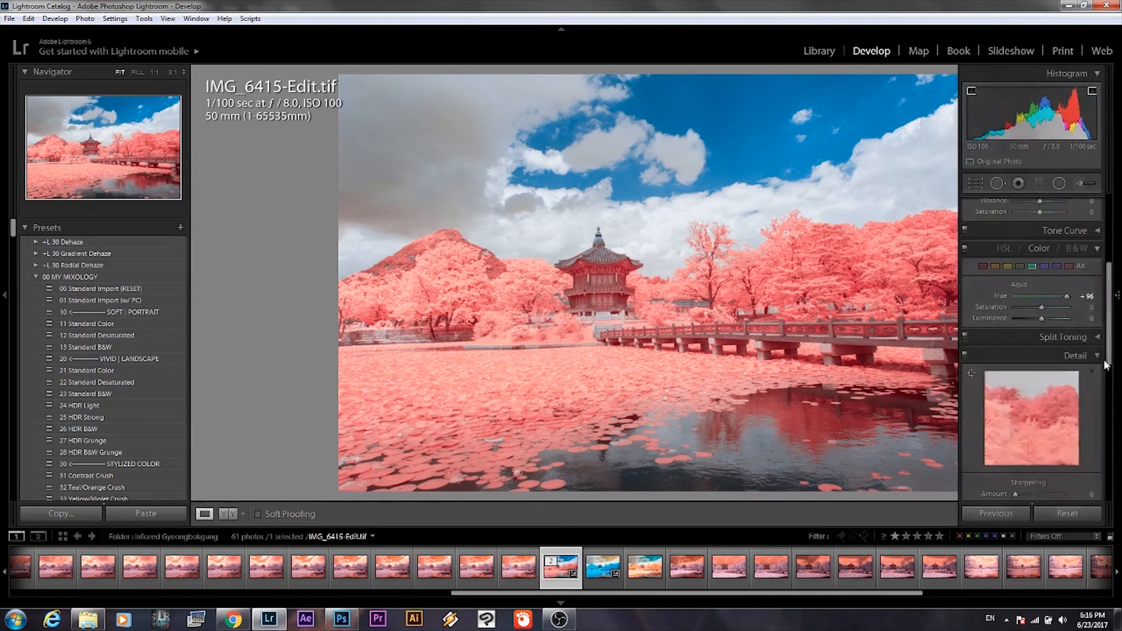
Set up an adjustment brush with the 12 Sky | Cloud | Ocean effect and a brush size of 16.9.
left_click_drag(1111, 307, 1118, 217)
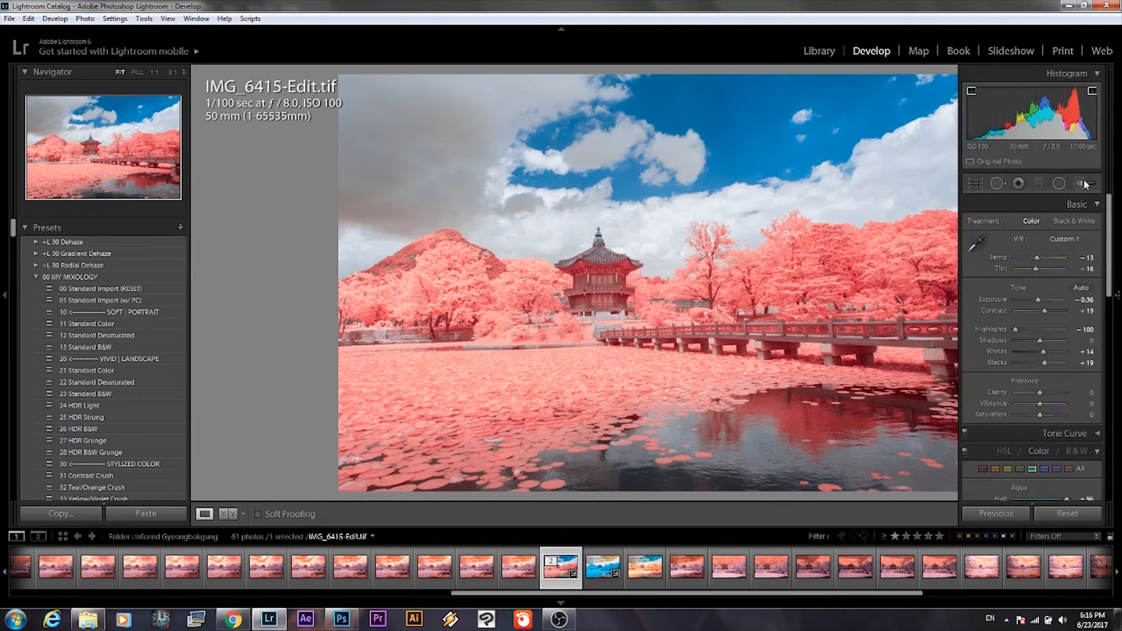
left_click(1084, 185)
left_click(1037, 225)
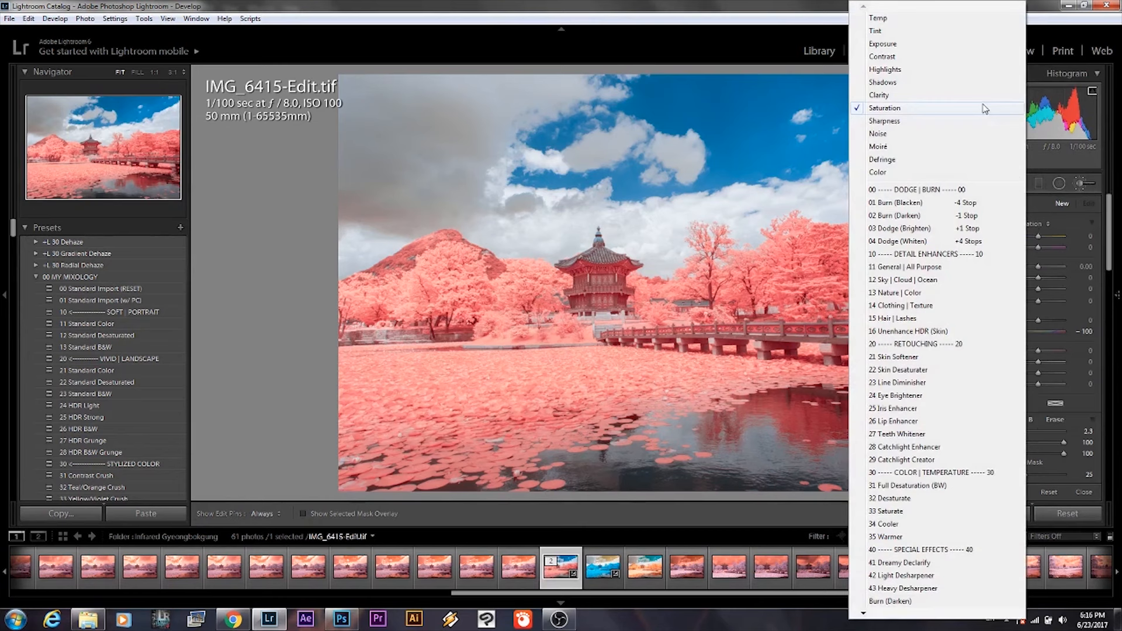
left_click(901, 291)
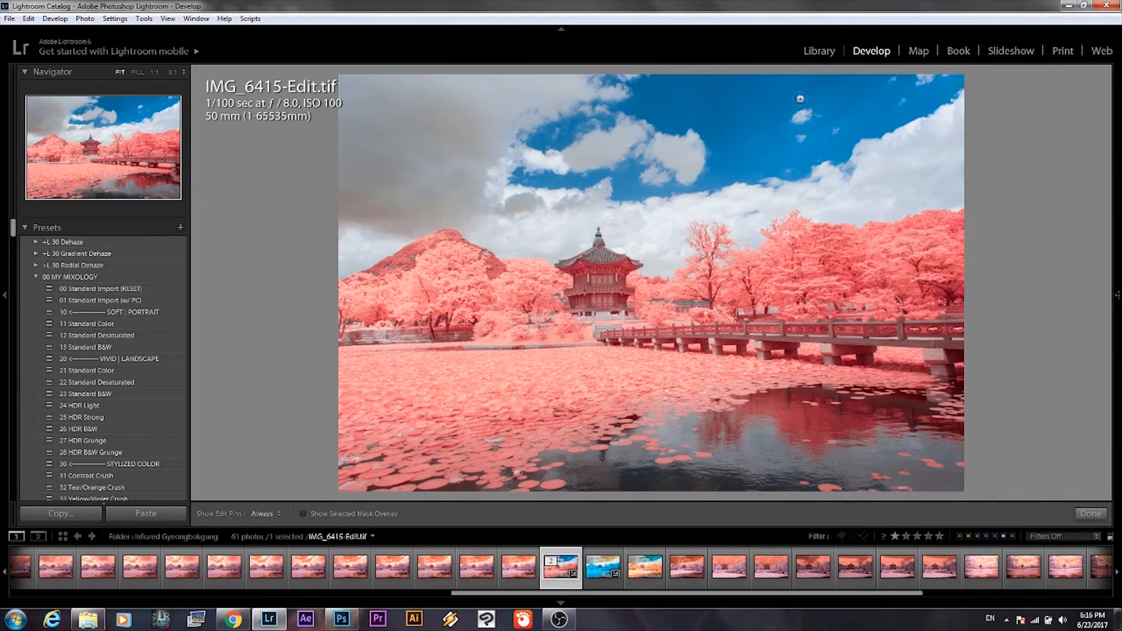
mouse_move(1081, 441)
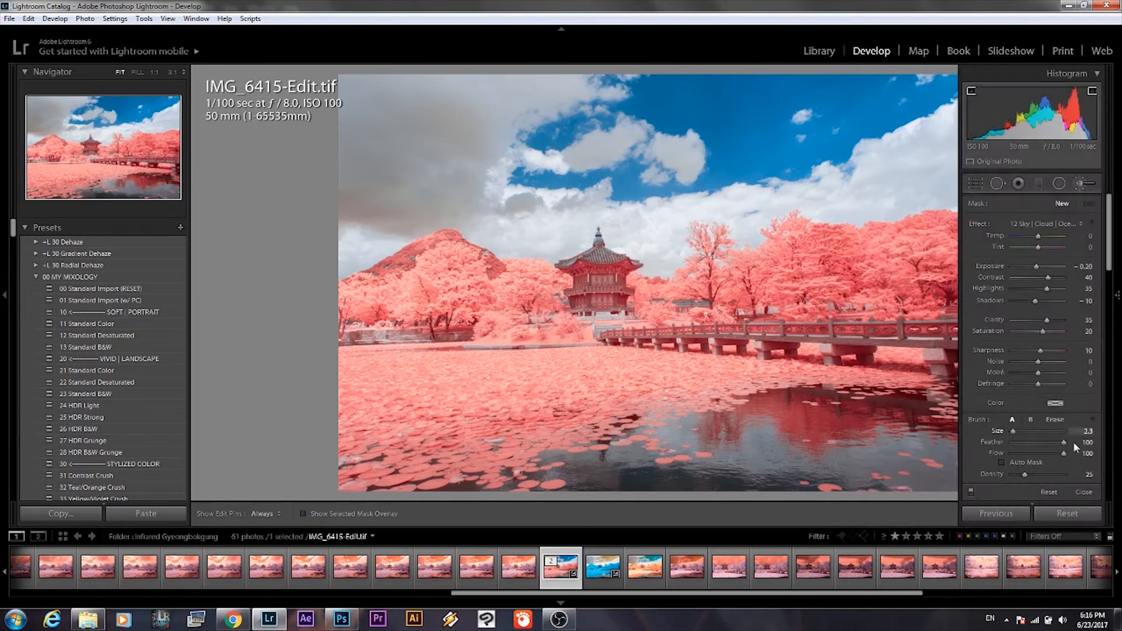
left_click(1020, 430)
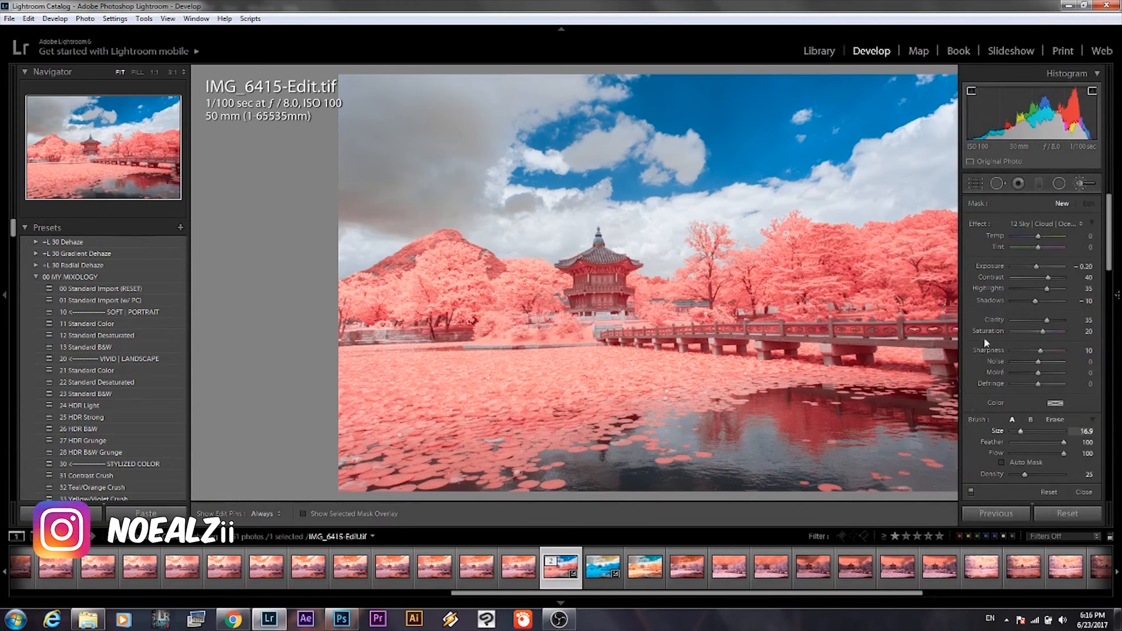
Brush the effect over the sky, toggling the edit pins off and back on to check the area.
key("h")
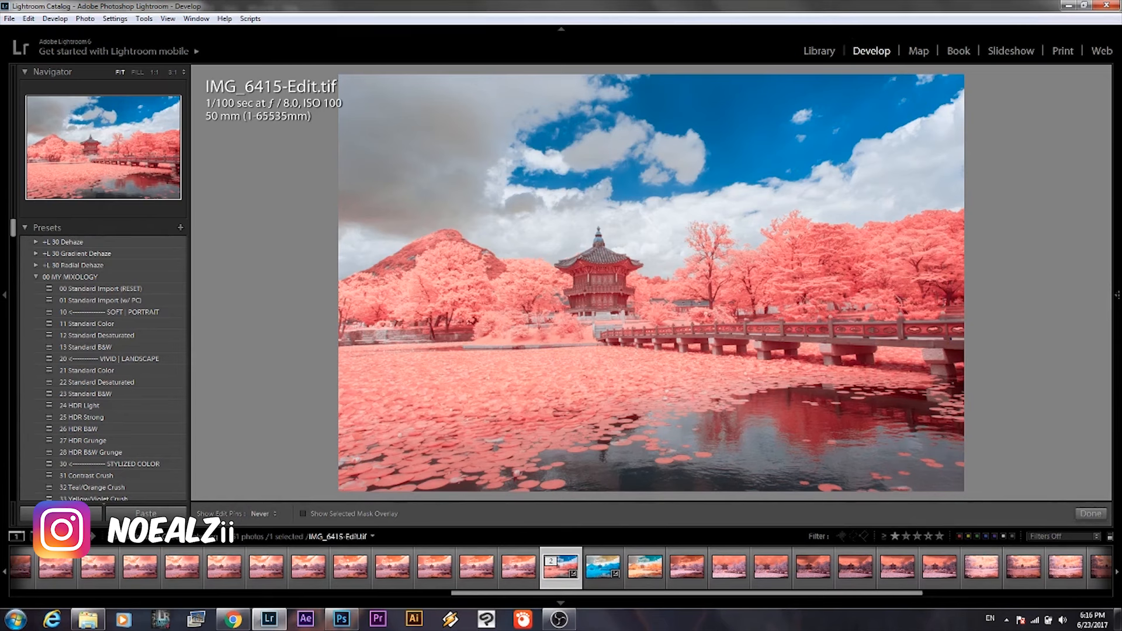
key("h")
key("h")
key("h")
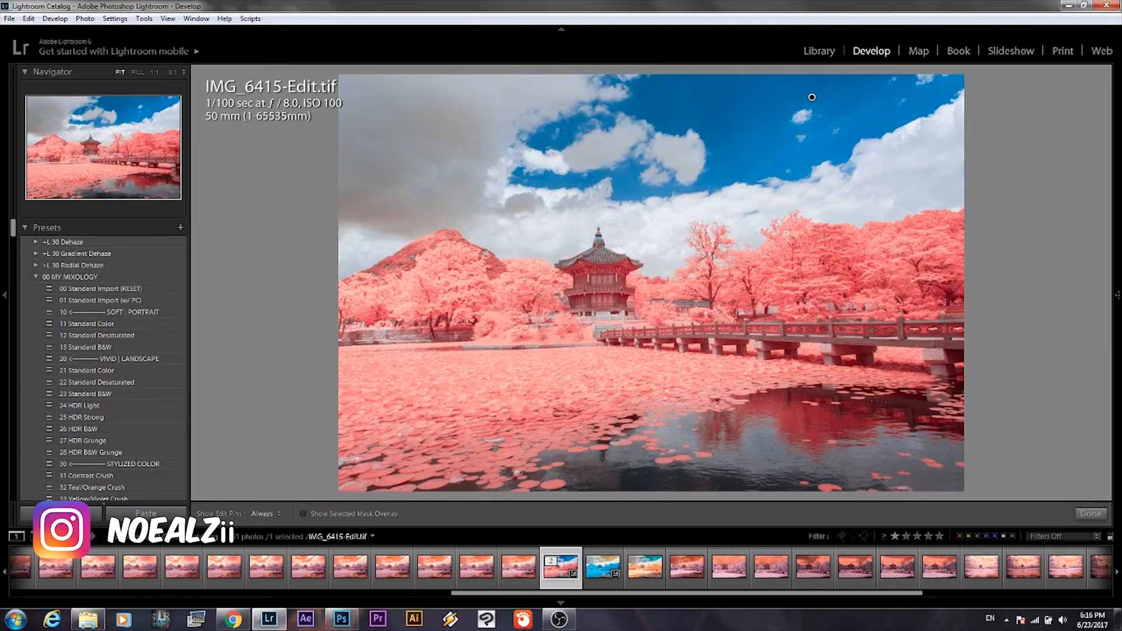